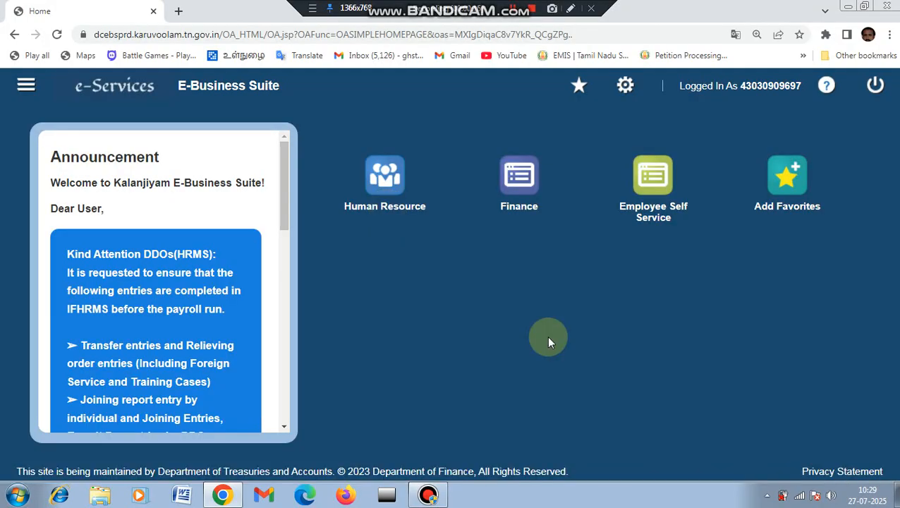
Step: Open the Human Resource module from the E-Business Suite home page
left_click(392, 204)
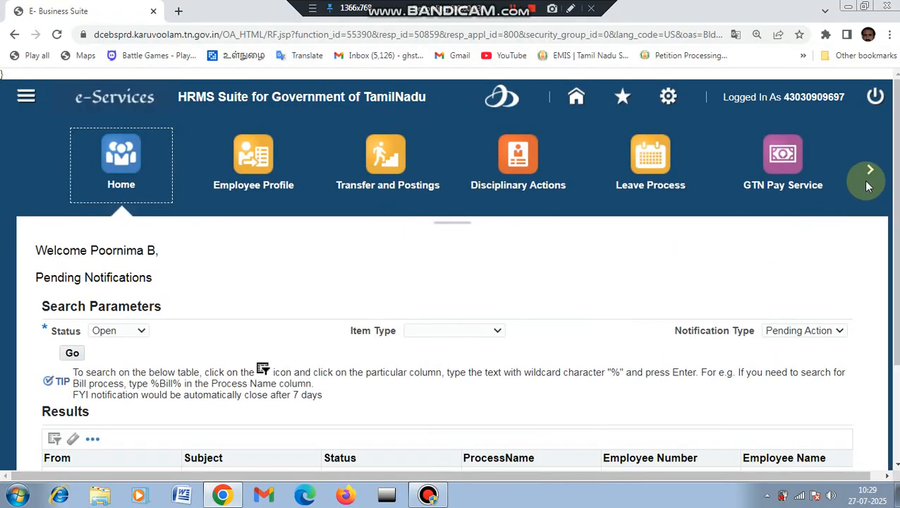
Step: Scroll the HR module carousel to the end and open the Pre-retirement module
left_click(868, 182)
left_click(869, 180)
left_click(869, 178)
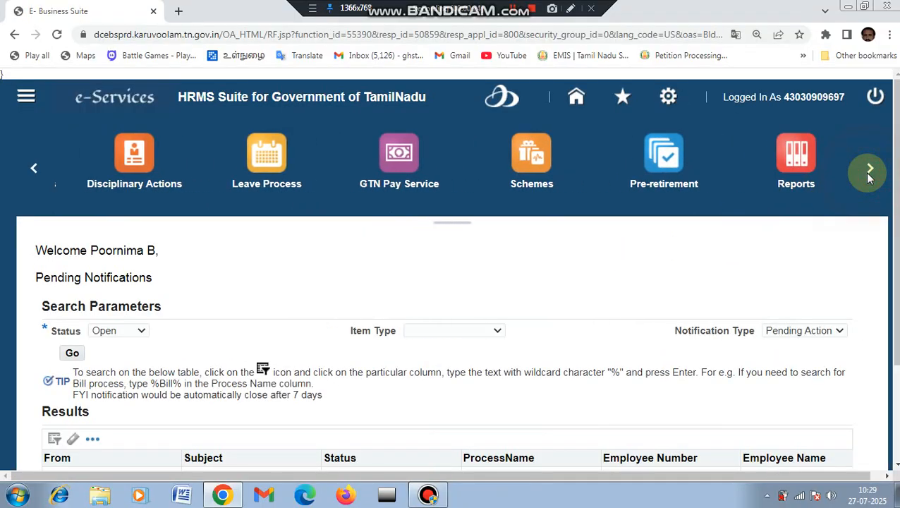
left_click(869, 176)
left_click(586, 185)
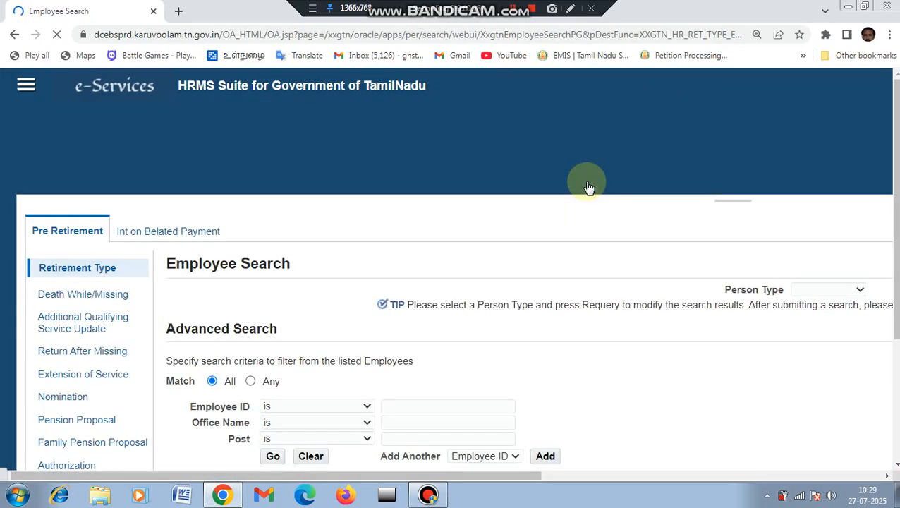
left_click_drag(896, 313, 897, 389)
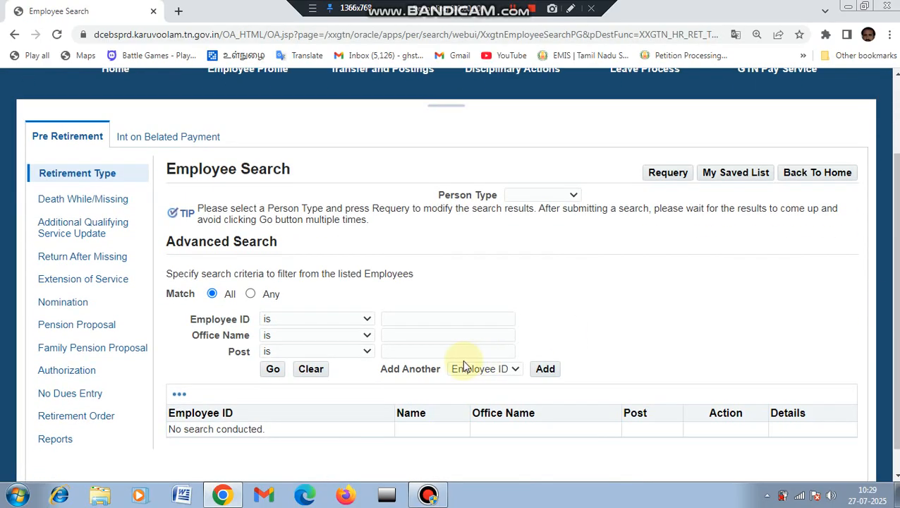
Step: Open the Retirement Order employee search from the left-hand list
left_click(82, 417)
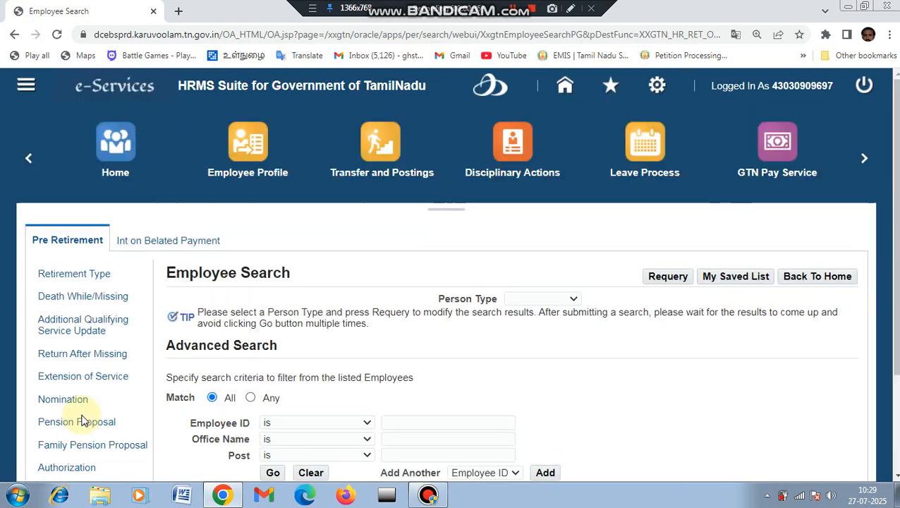
left_click_drag(666, 372, 784, 296)
left_click_drag(895, 211, 895, 308)
left_click(783, 275)
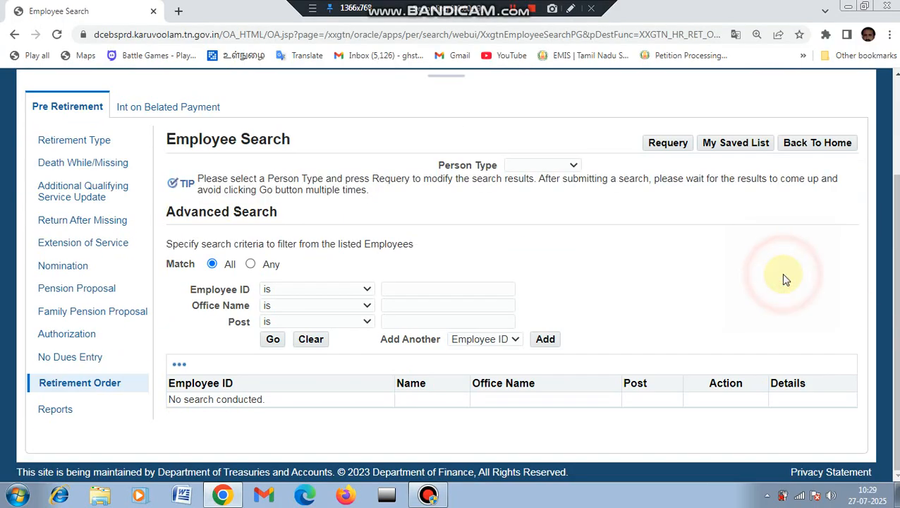
Step: Search for the retiring employee by their pasted employee ID and open their Retirement Order Details
left_click(408, 290)
key("ctrl+v")
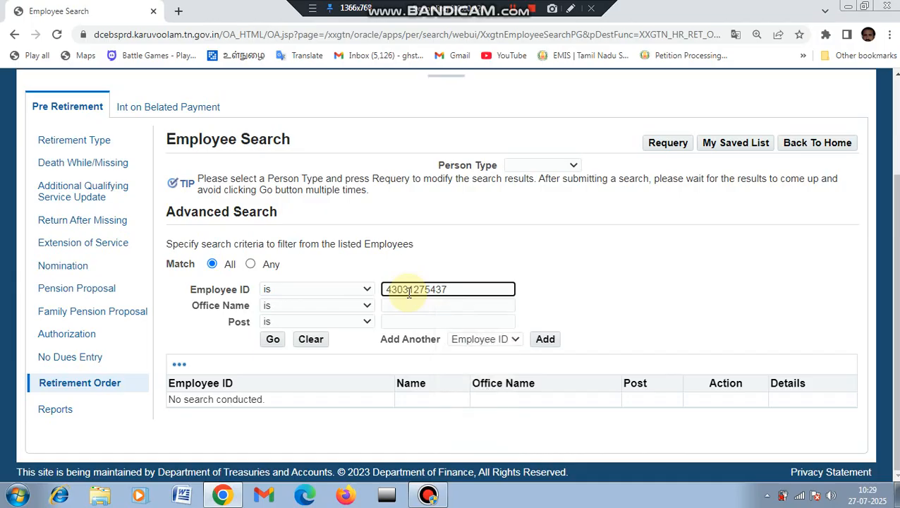
left_click(272, 340)
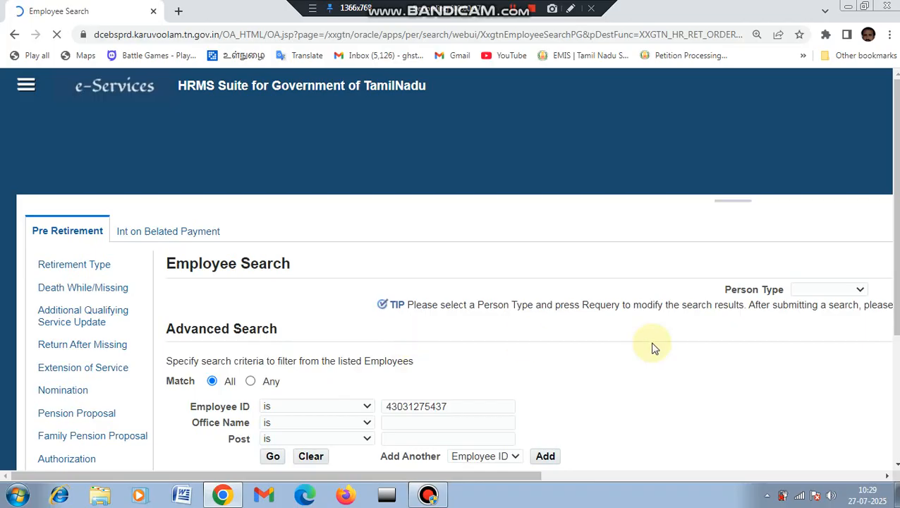
left_click_drag(772, 313, 896, 377)
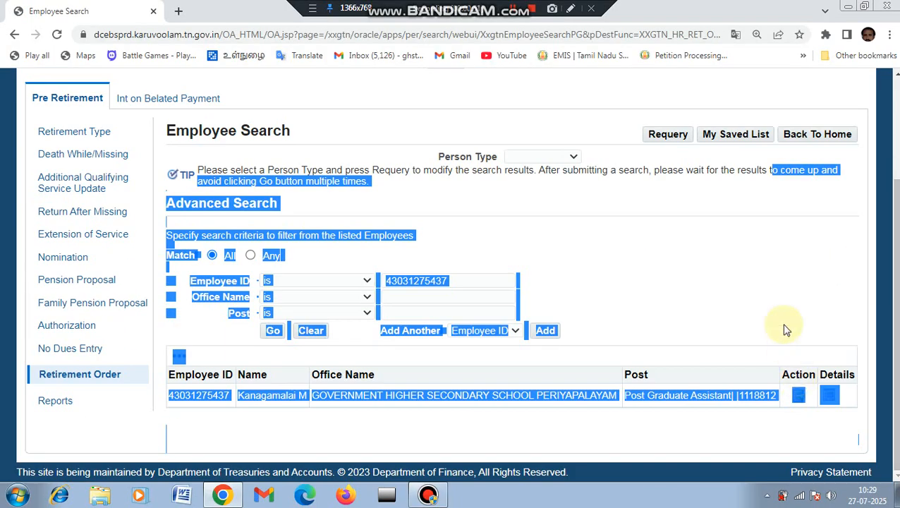
left_click(777, 294)
left_click(798, 397)
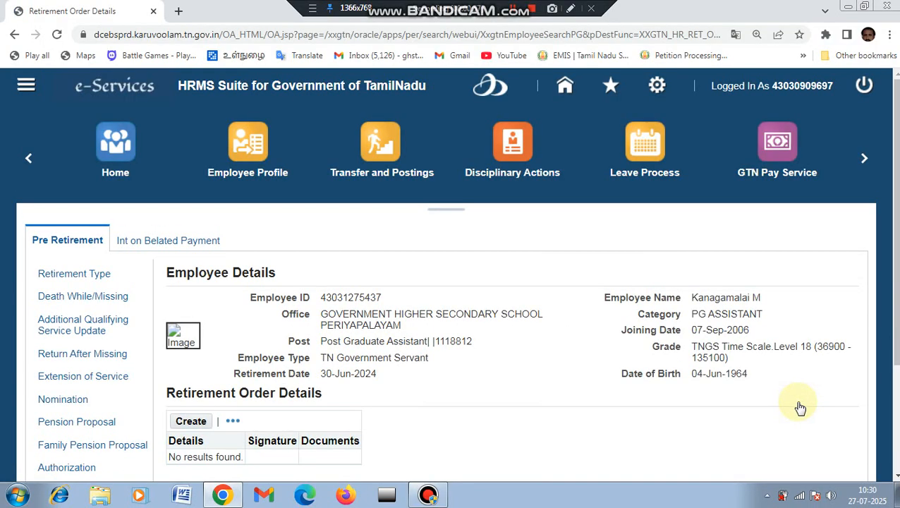
Step: Create a new retirement order and send it for review, which raises a future element entries error
left_click(201, 423)
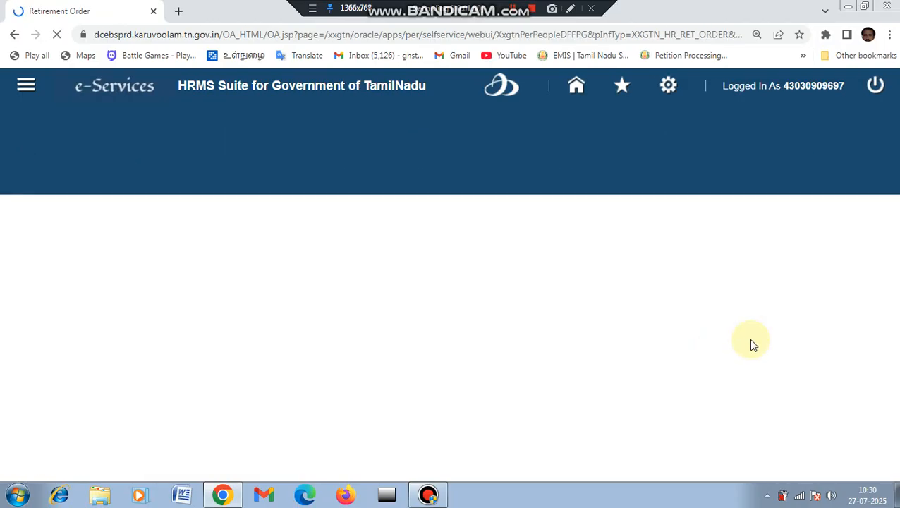
scroll(883, 249, "down", 1)
scroll(878, 282, "down", 2)
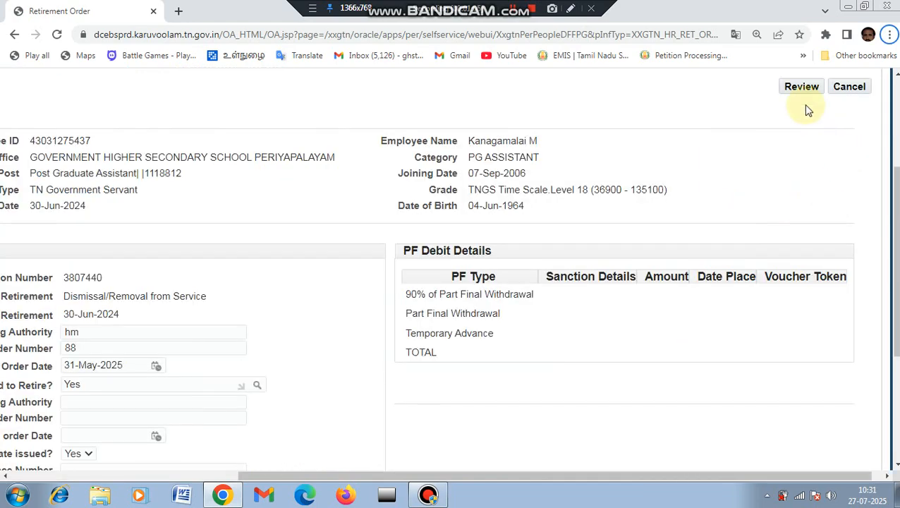
left_click(801, 87)
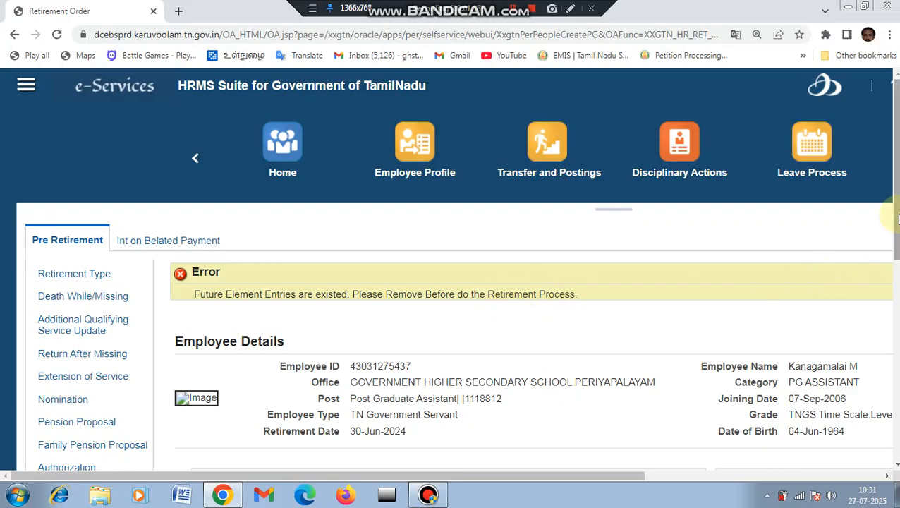
left_click_drag(597, 476, 675, 472)
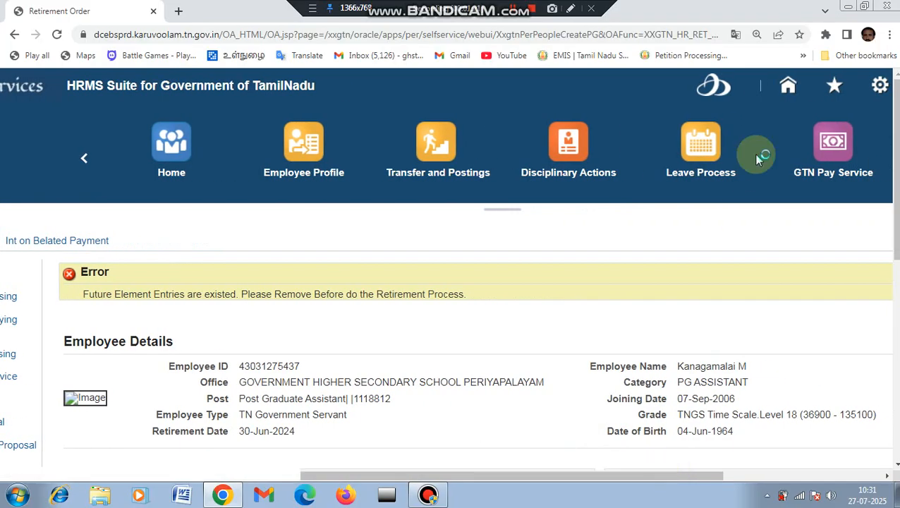
Step: Return home and open the Finance module's Pay Service for element entry deletion
left_click(787, 90)
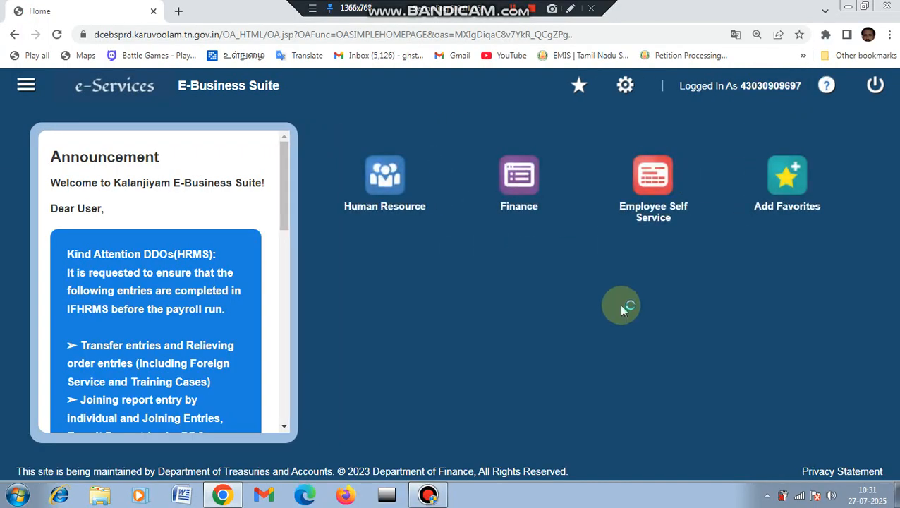
left_click(524, 200)
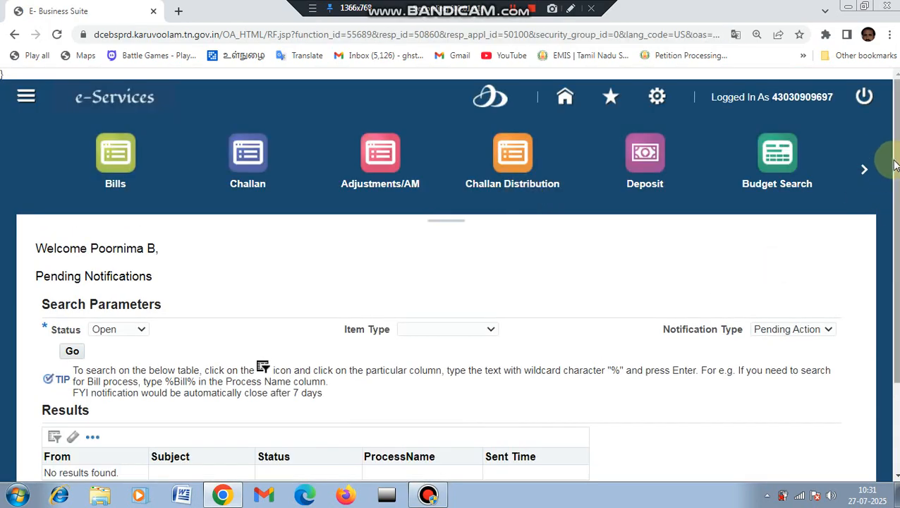
left_click(864, 169)
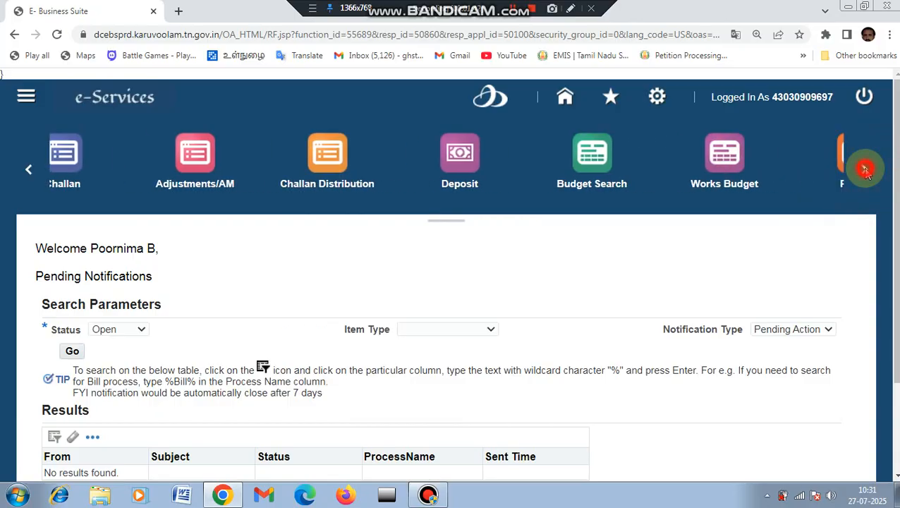
left_click(863, 169)
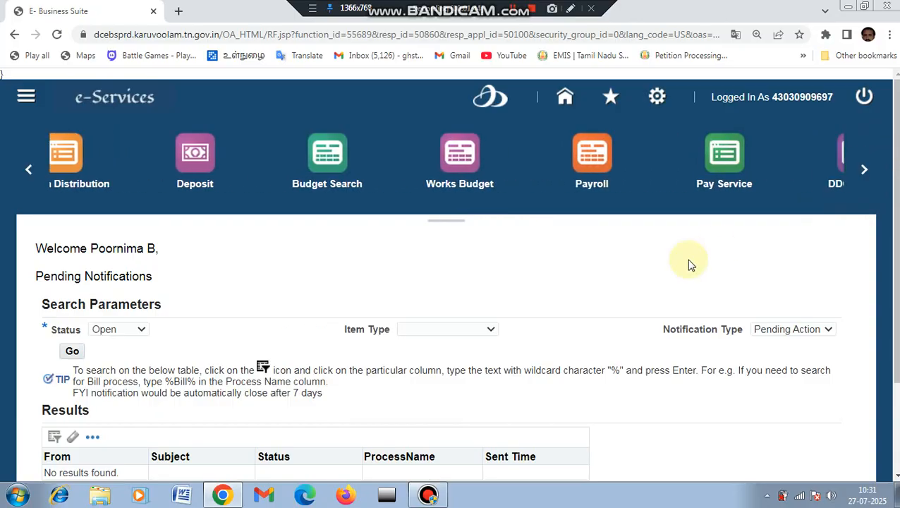
left_click(720, 197)
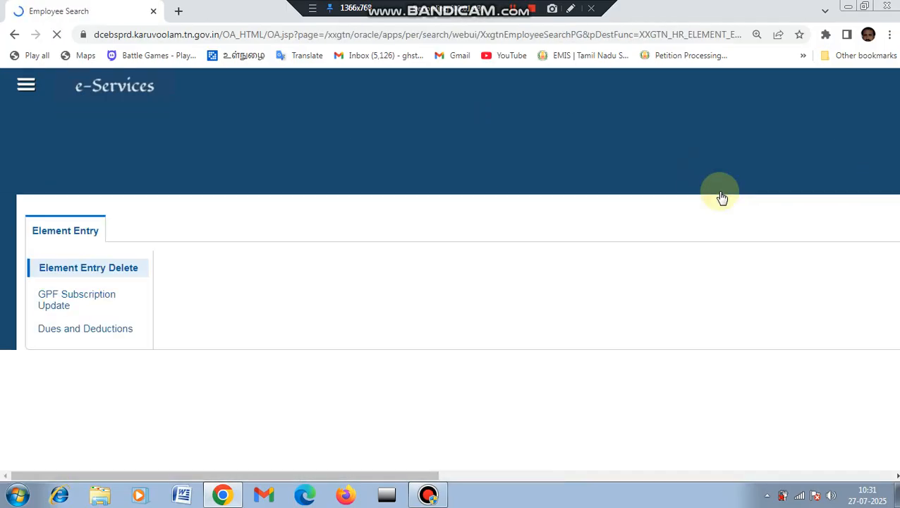
Step: Find the retiring employee by ID in Element Entry Delete and create a new deletion transaction
scroll(773, 221, "down", 1)
scroll(456, 273, "down", 1)
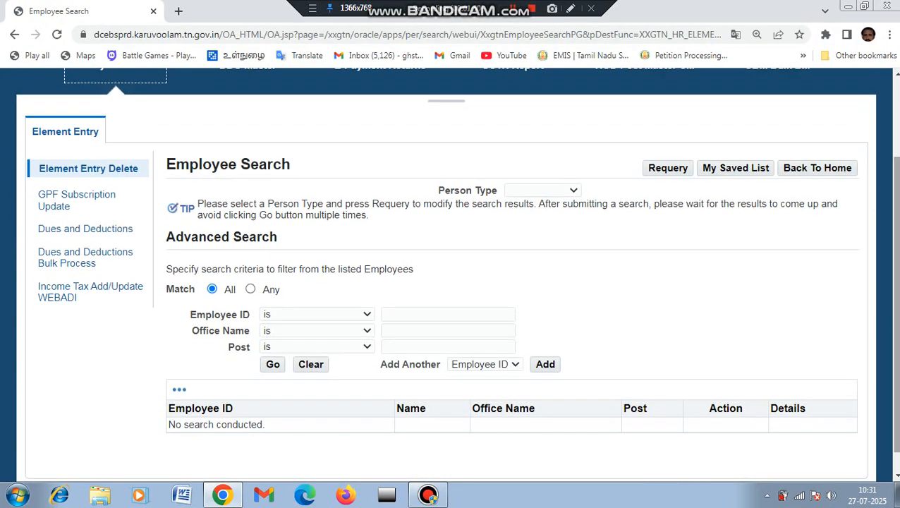
left_click(385, 314)
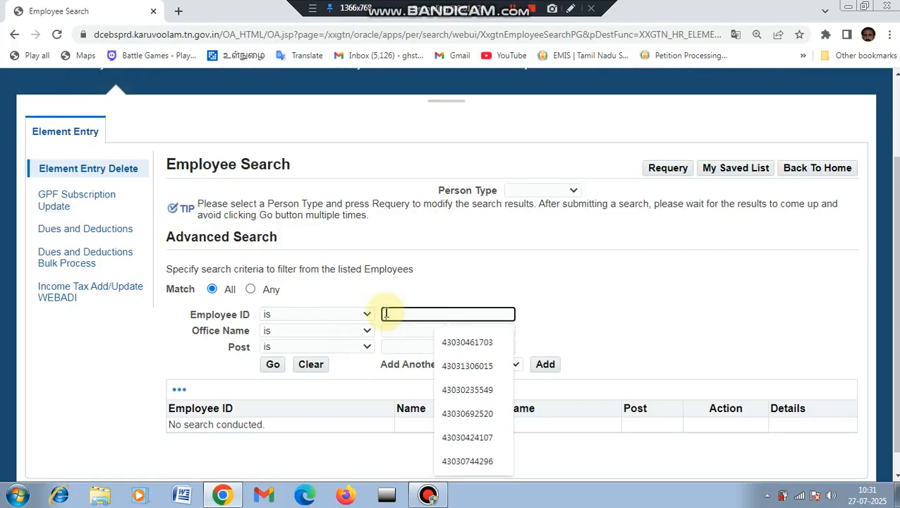
key("ctrl+v")
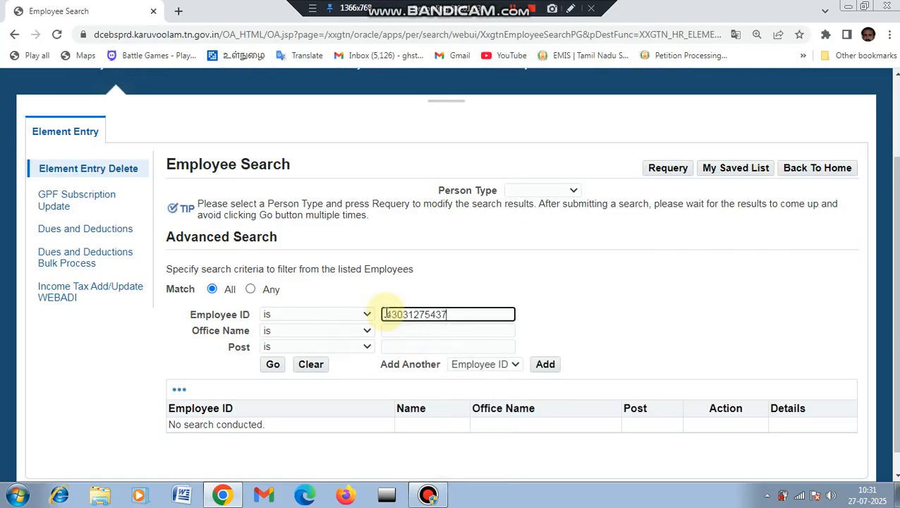
left_click(273, 364)
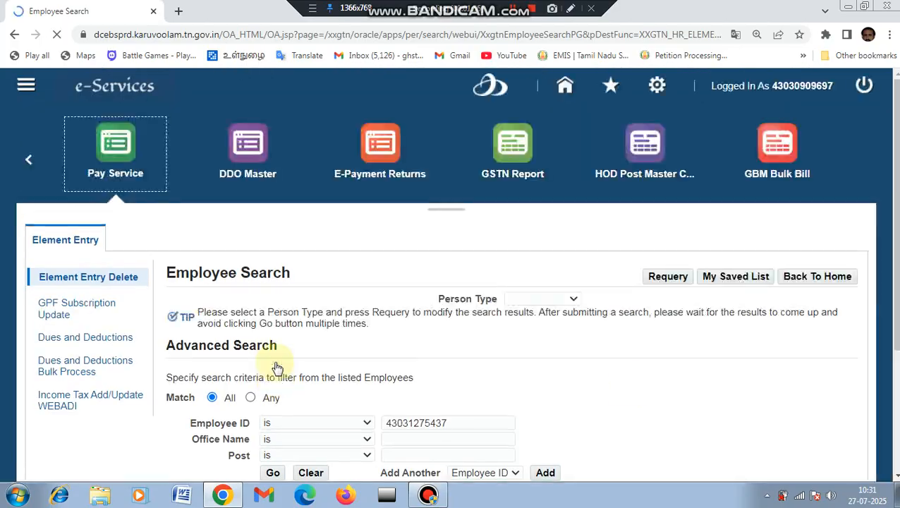
scroll(846, 395, "down", 2)
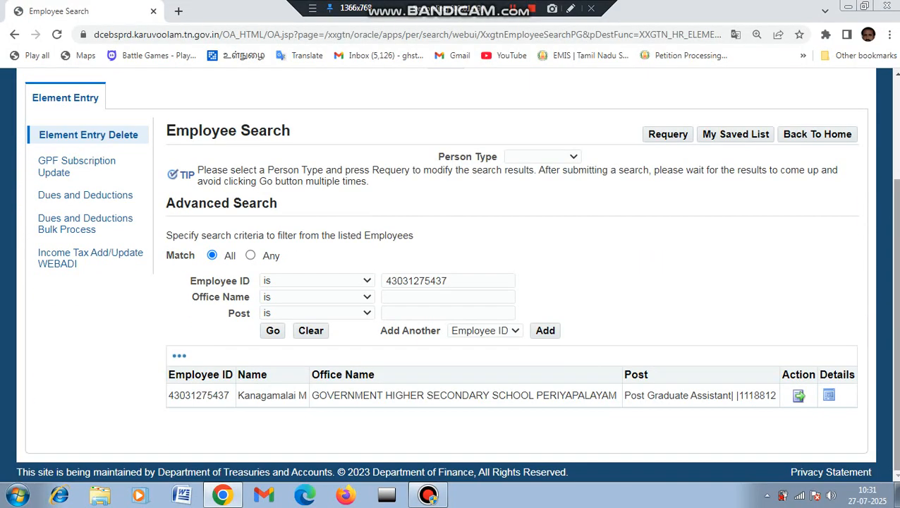
left_click(800, 399)
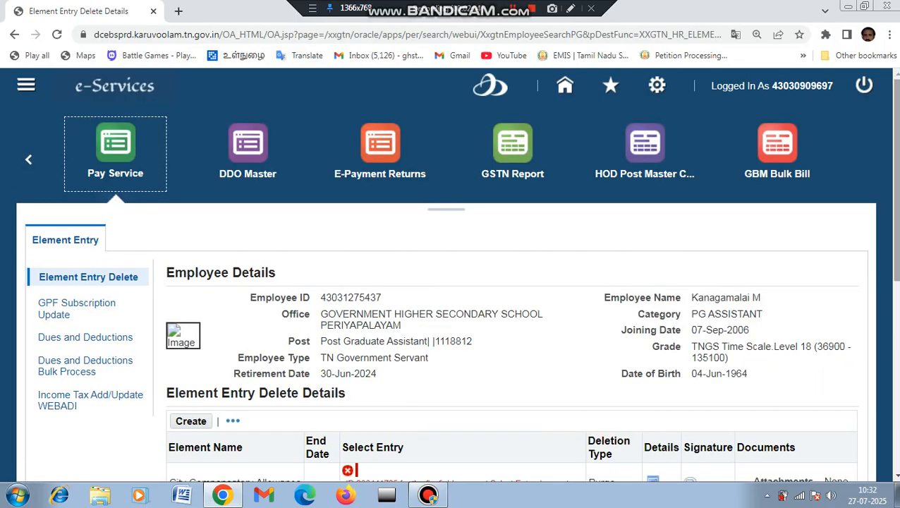
scroll(606, 275, "down", 4)
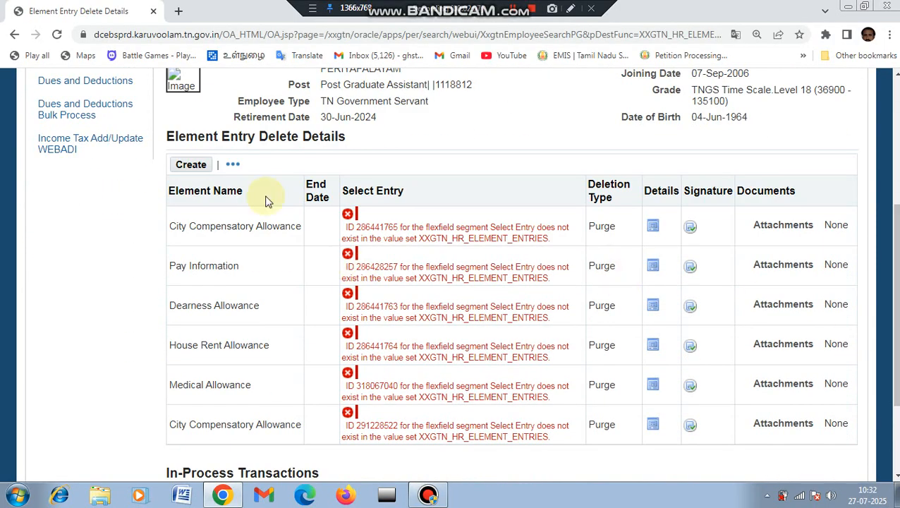
left_click(190, 165)
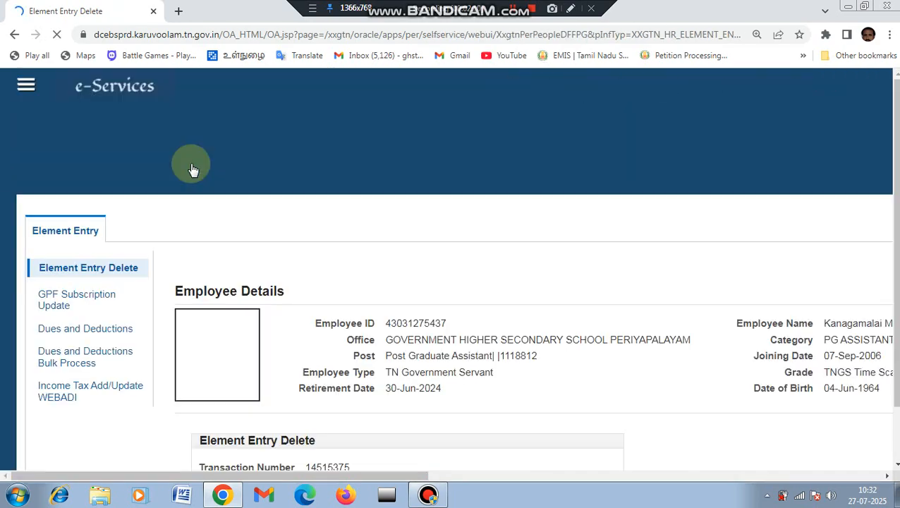
Step: Set the deletion's Effective Date to 01-Jun-2025 from the calendar
scroll(857, 271, "down", 3)
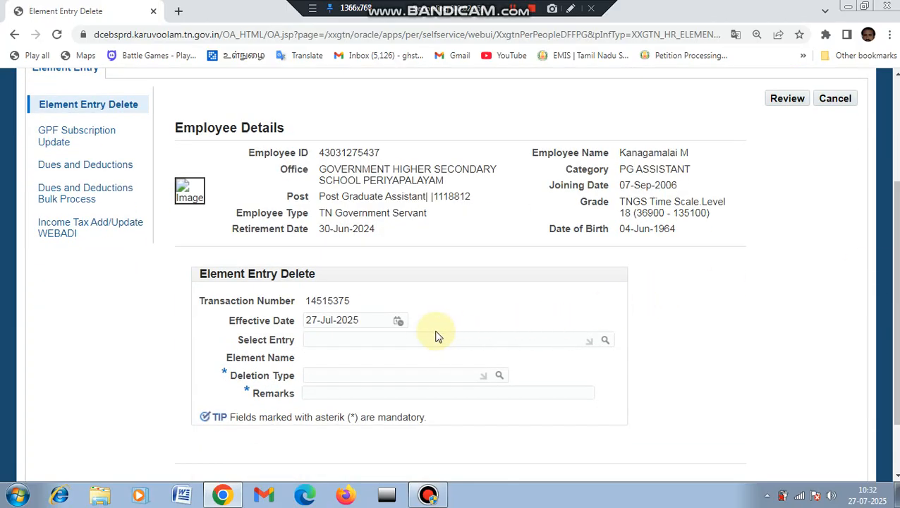
left_click(399, 322)
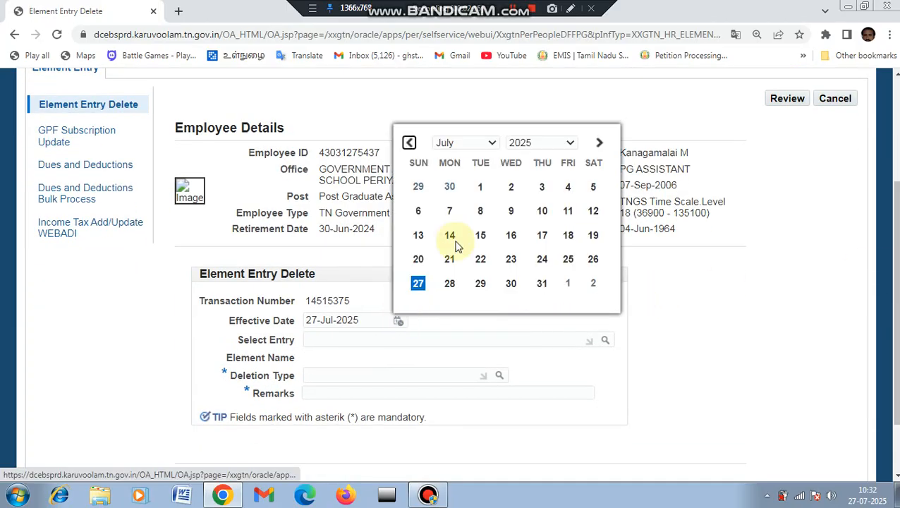
left_click(484, 145)
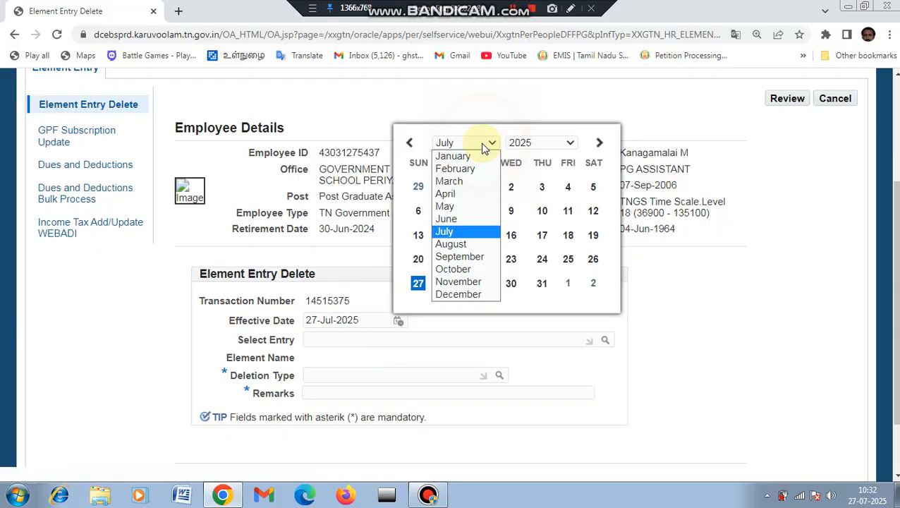
left_click(461, 218)
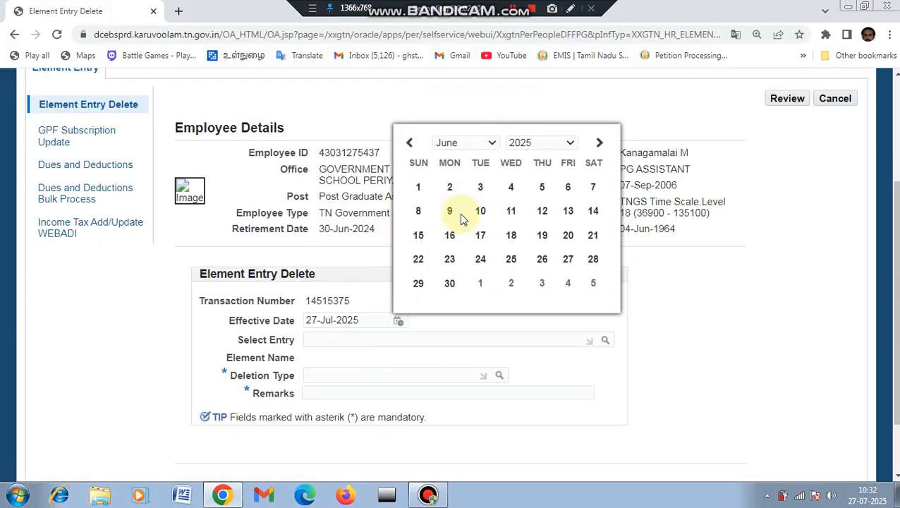
left_click(418, 187)
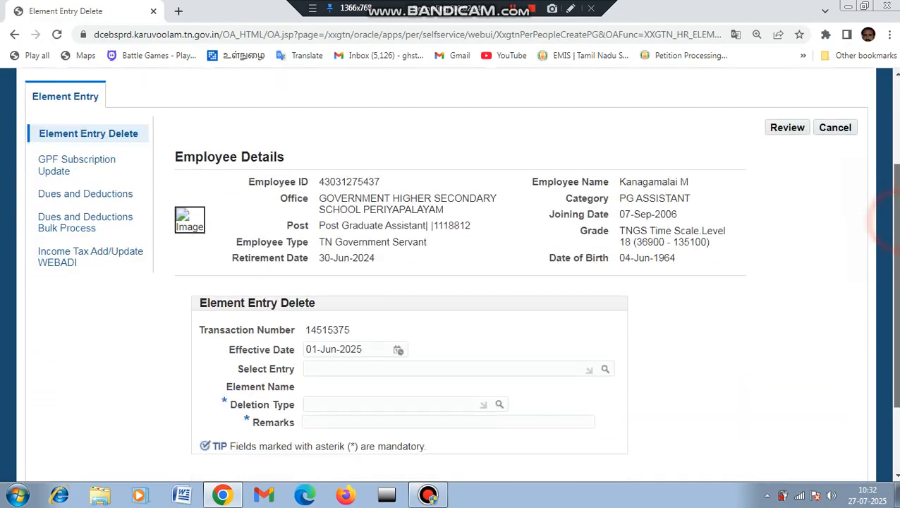
left_click_drag(897, 316, 896, 346)
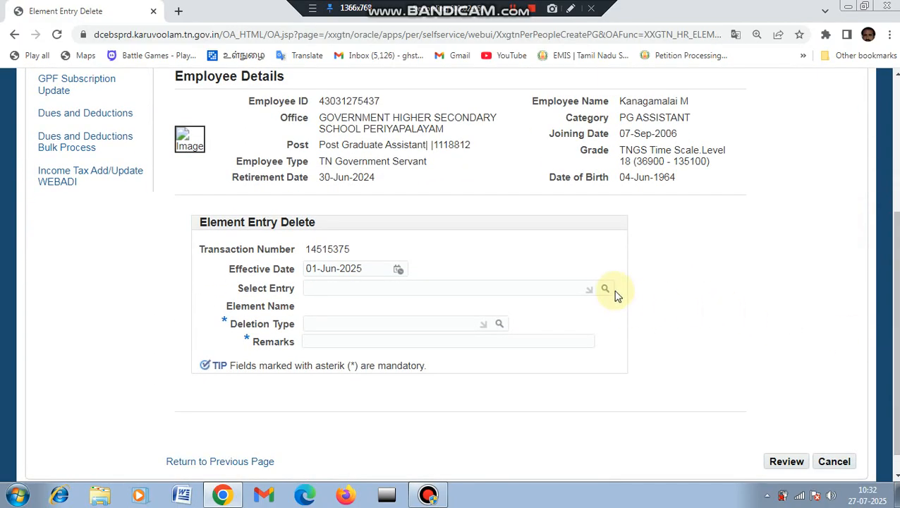
Step: Look up 'house' entries in Select Entry, which returns no results
left_click(528, 289)
type("pa")
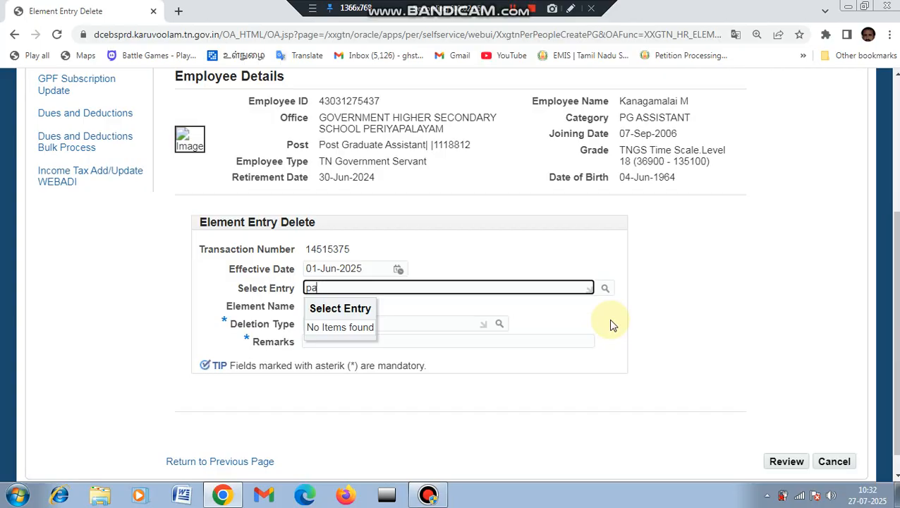
key("BackSpace")
key("BackSpace")
left_click(400, 277)
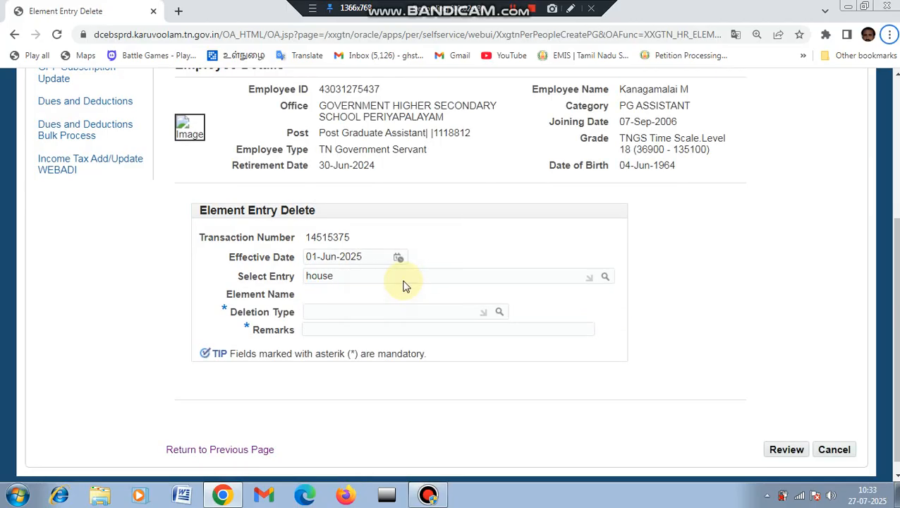
key("Tab")
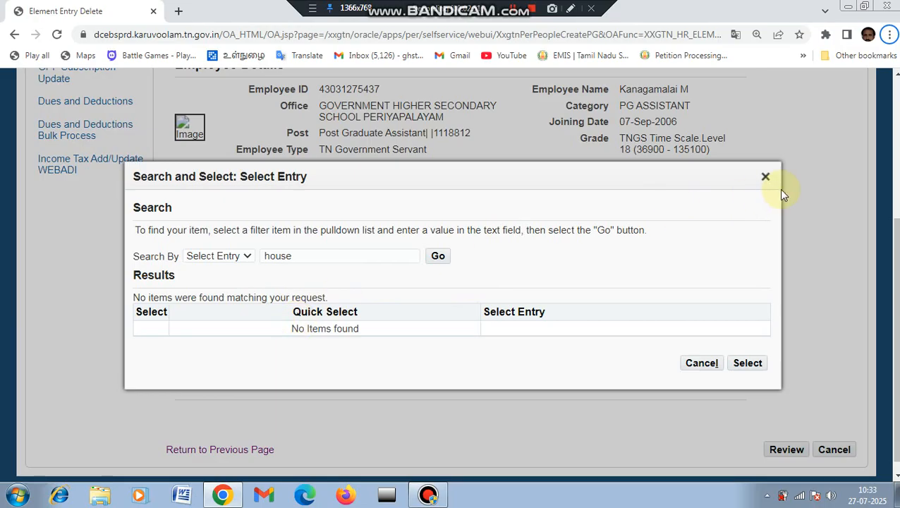
left_click(765, 177)
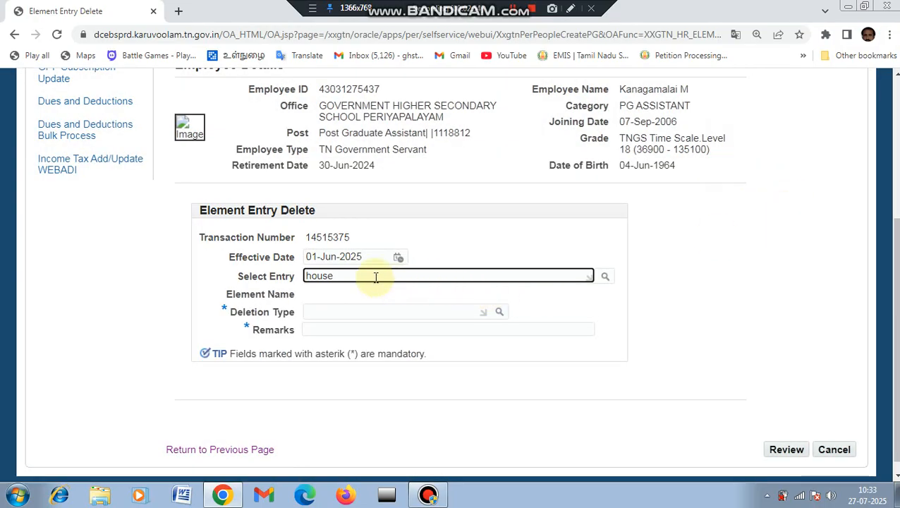
Step: Set the Deletion Type to Purge
left_click(340, 313)
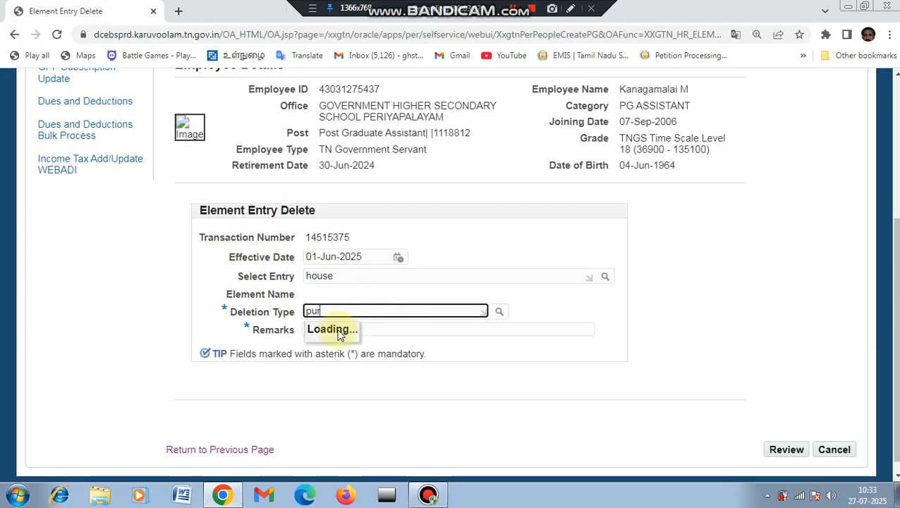
left_click(322, 353)
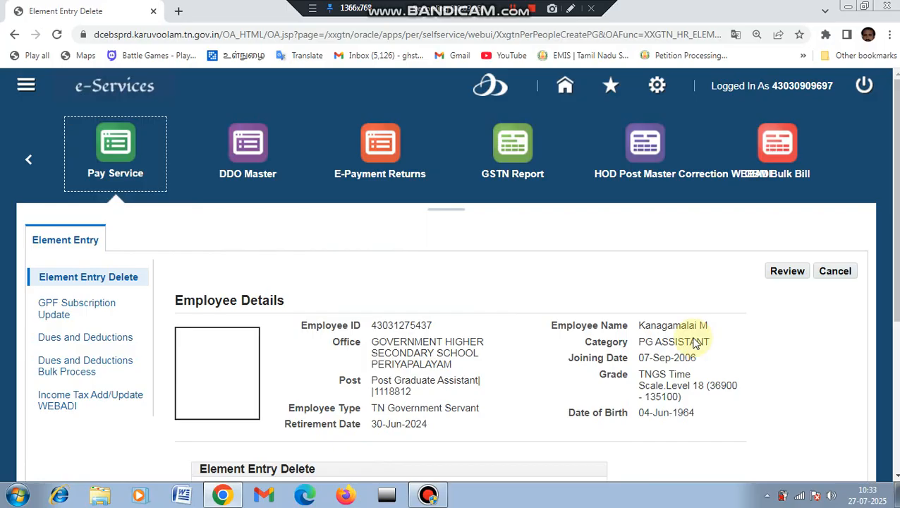
left_click_drag(697, 339, 896, 201)
scroll(451, 282, "down", 3)
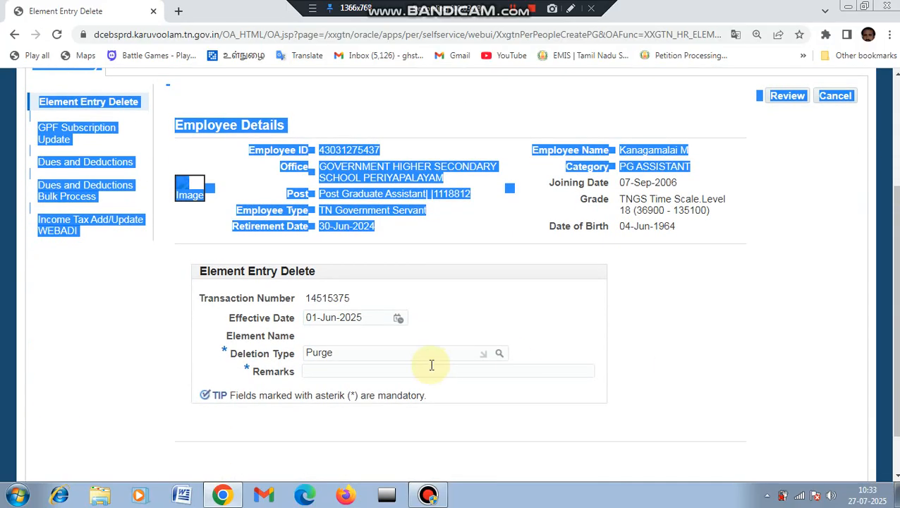
Step: Enter 're emp' as the deletion Remarks
left_click(321, 368)
type("r")
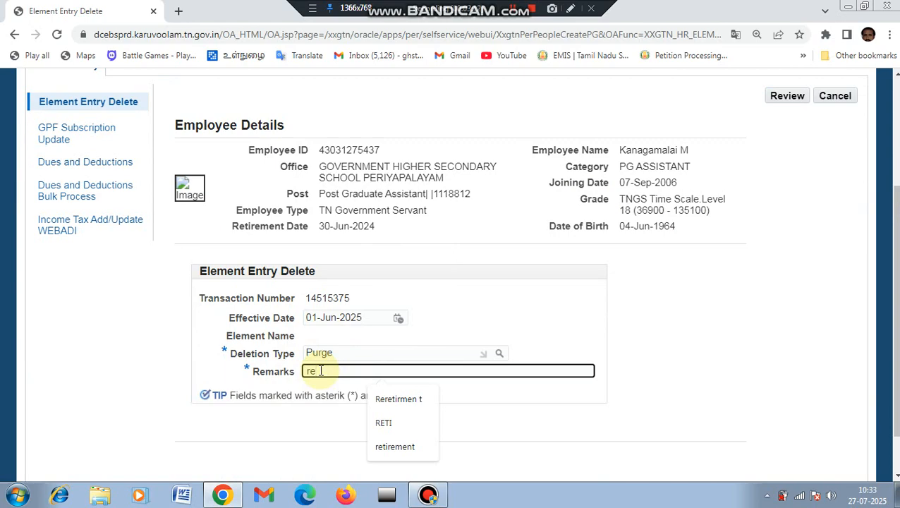
type("emp")
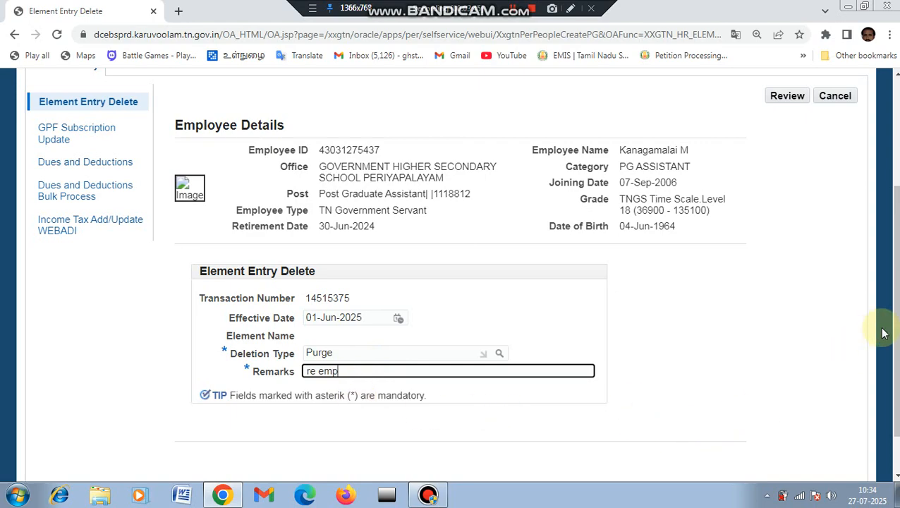
scroll(886, 338, "down", 2)
left_click(741, 304)
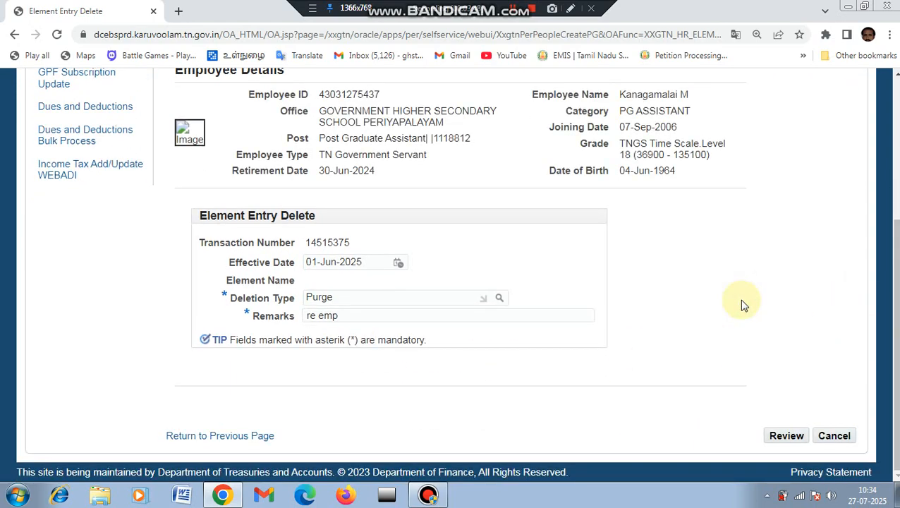
Step: Submit the element entry deletion for review
left_click(780, 436)
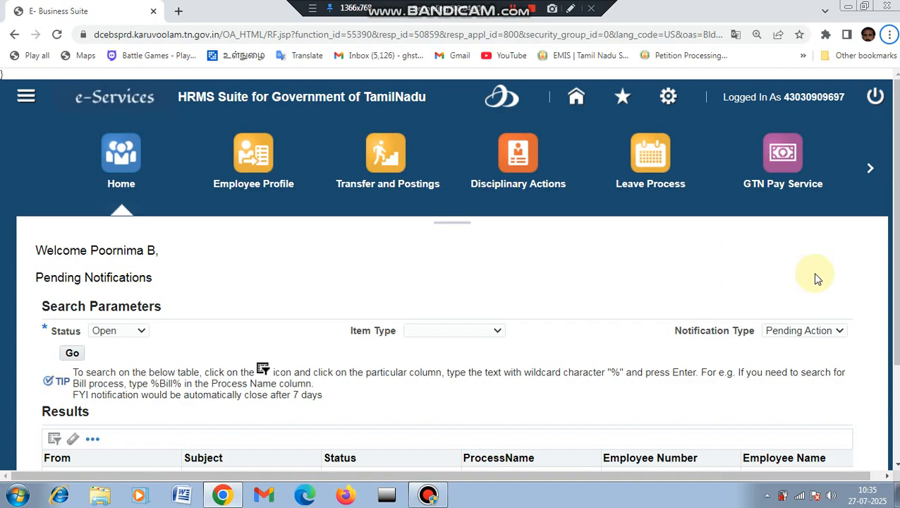
left_click(871, 171)
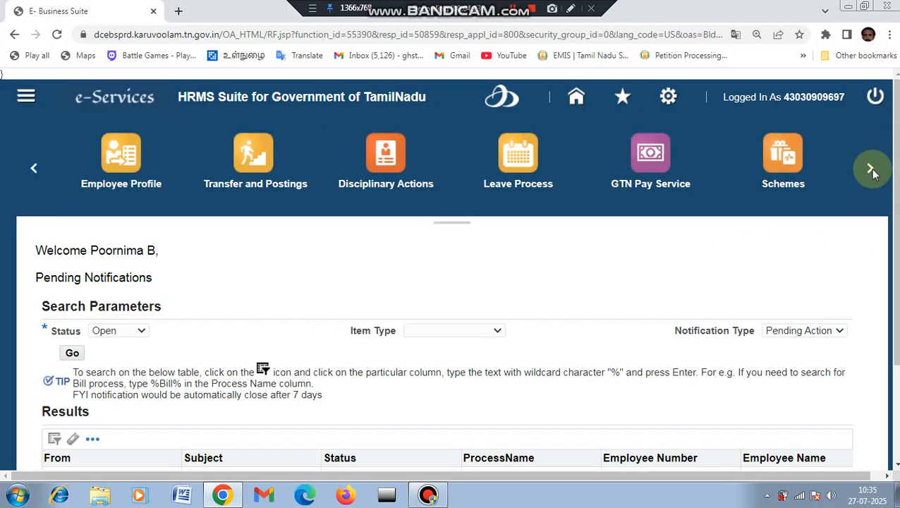
left_click(871, 171)
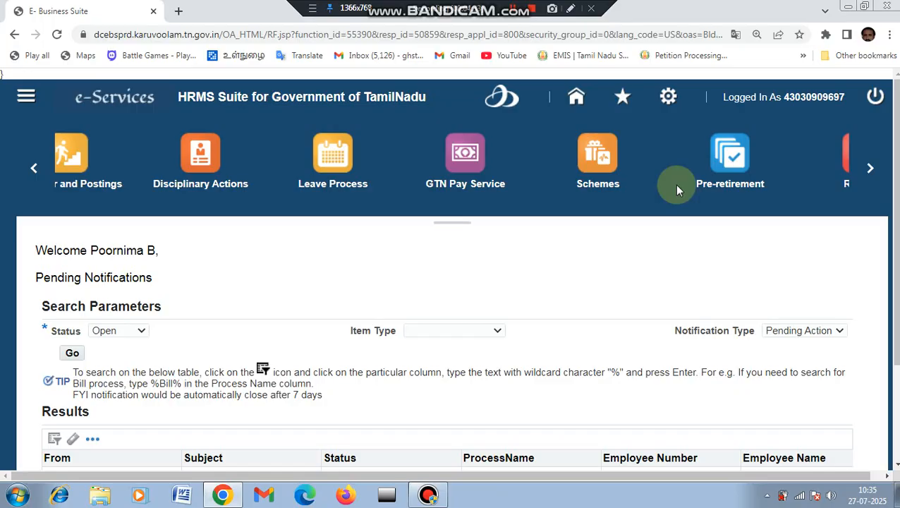
Step: Return home, open Human Resource and reach the Pre-retirement module
left_click(577, 96)
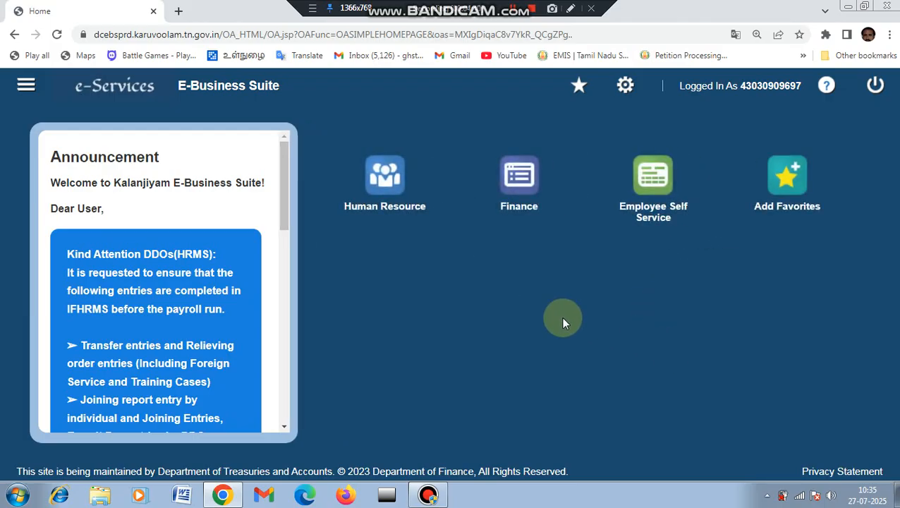
left_click(393, 217)
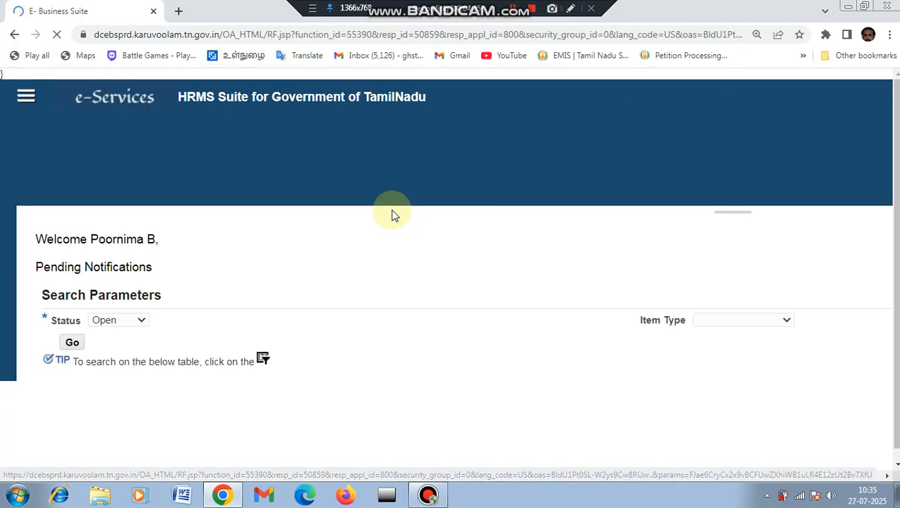
left_click(868, 168)
left_click(869, 168)
left_click(870, 168)
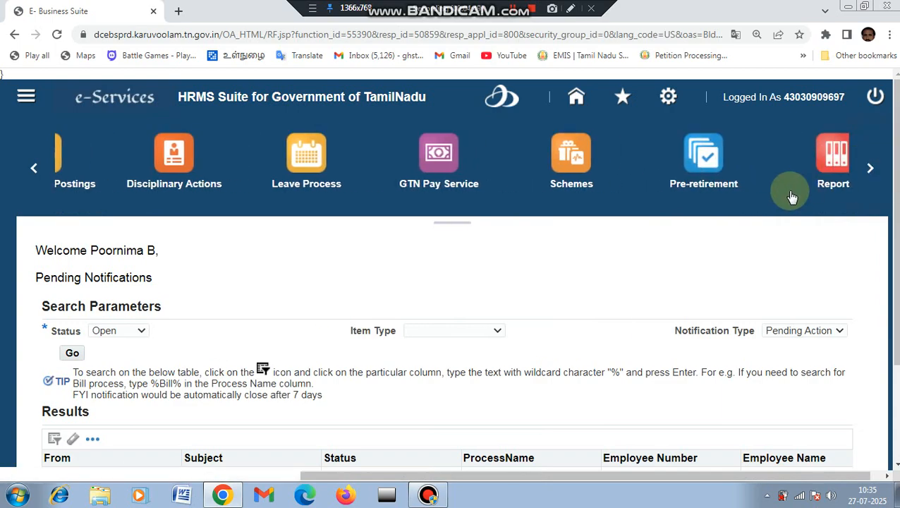
left_click(663, 191)
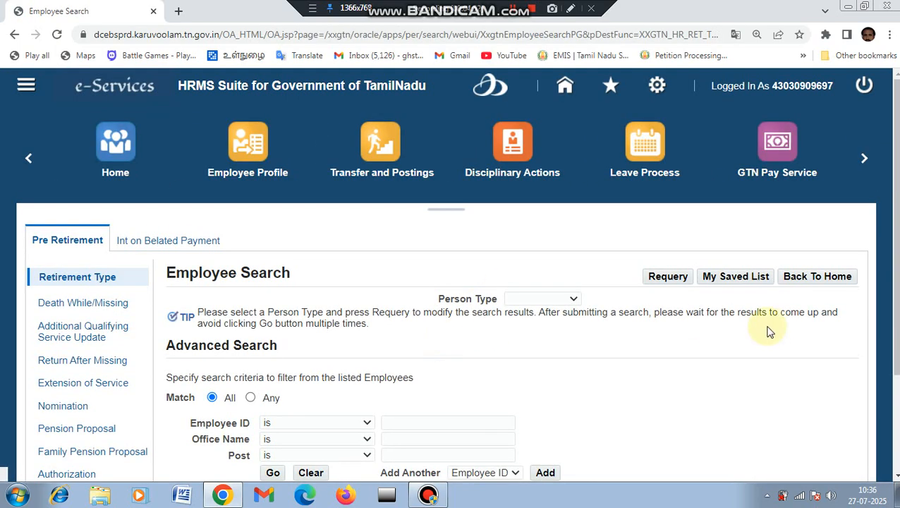
Step: Search the employee by saved ID under Retirement Order and create a new retirement order
scroll(451, 317, "down", 3)
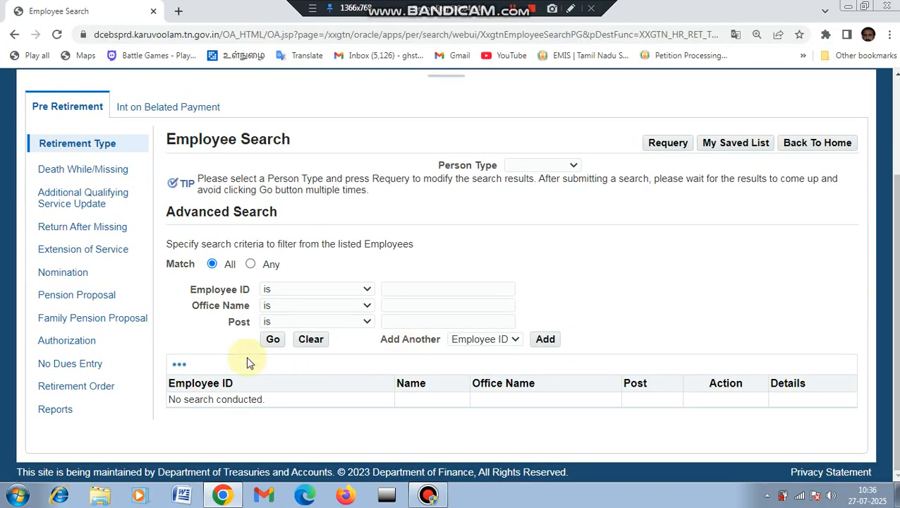
left_click(106, 388)
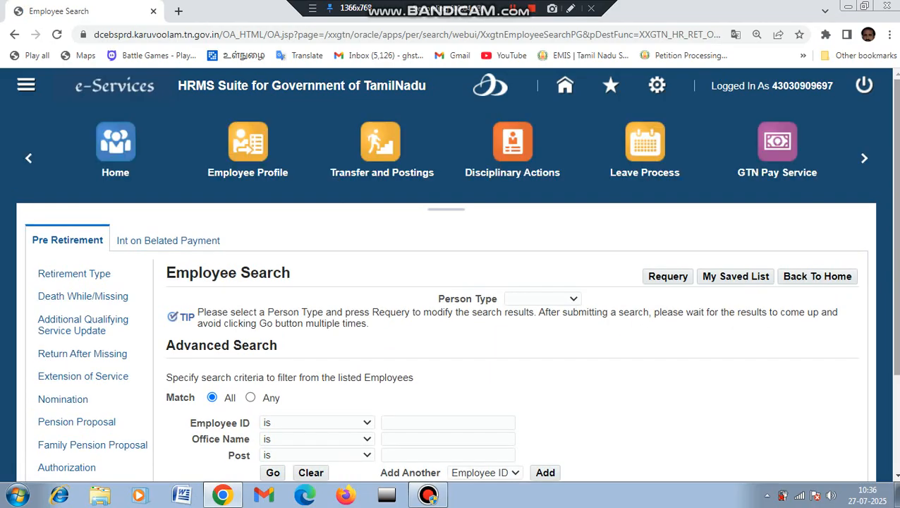
scroll(584, 267, "down", 2)
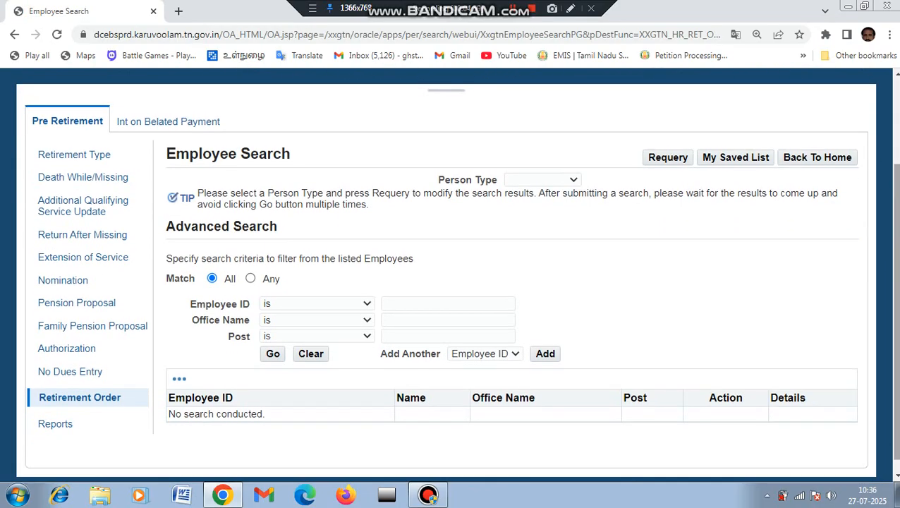
left_click(400, 303)
left_click(466, 427)
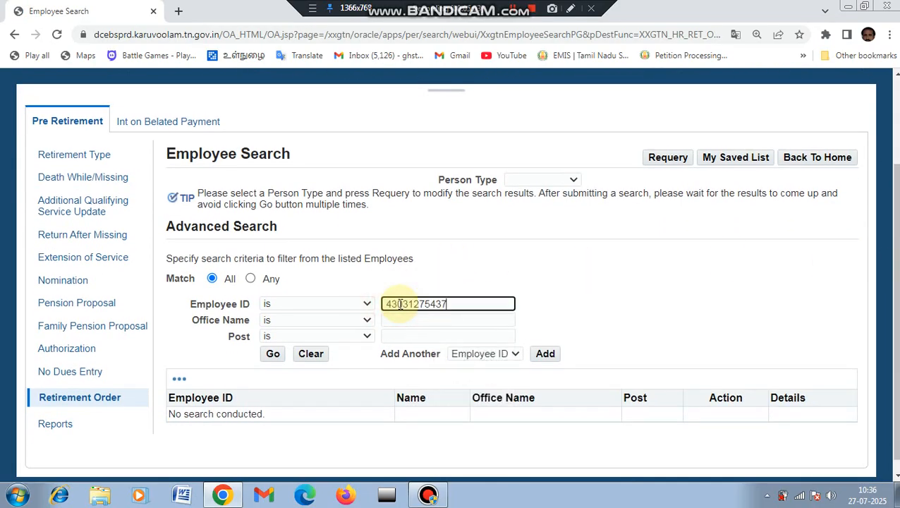
left_click(274, 354)
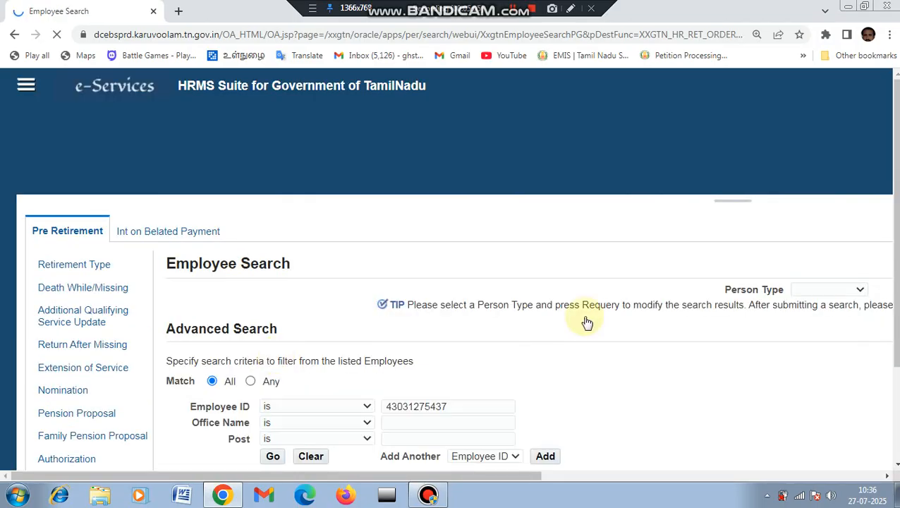
left_click(854, 283)
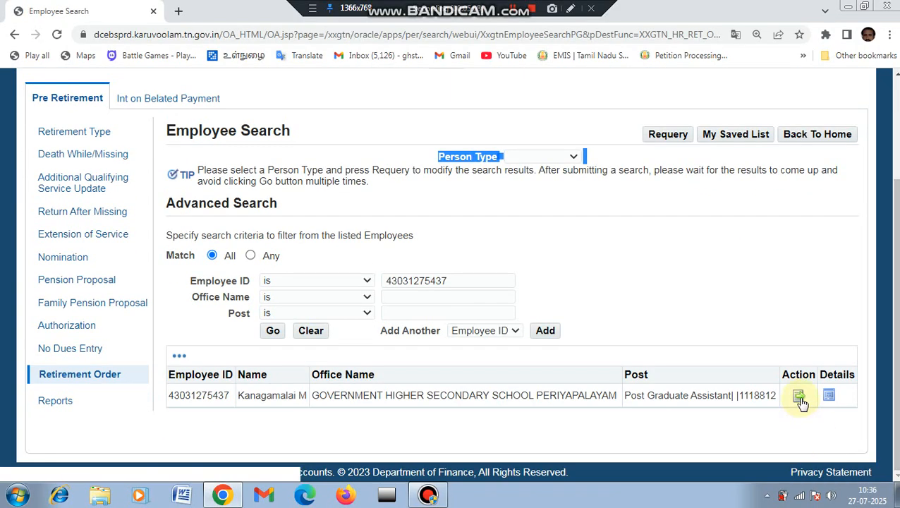
left_click(798, 396)
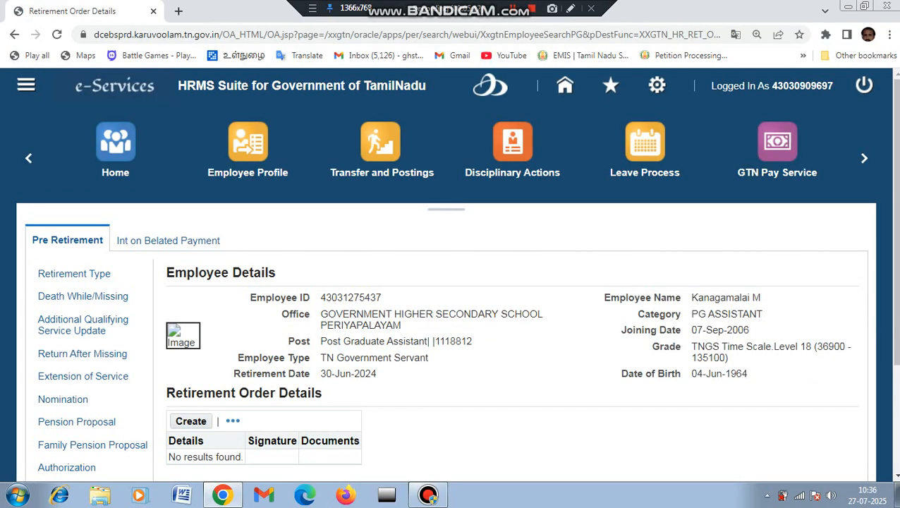
scroll(451, 282, "down", 3)
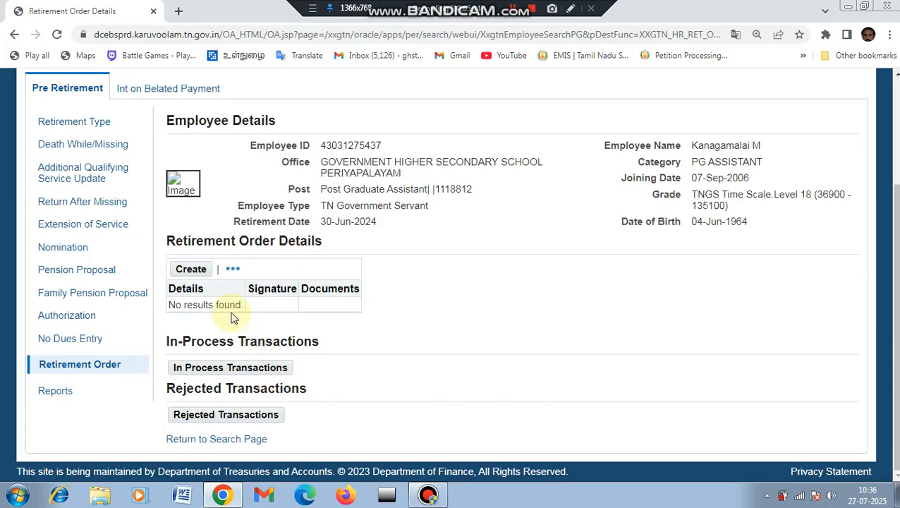
left_click(192, 268)
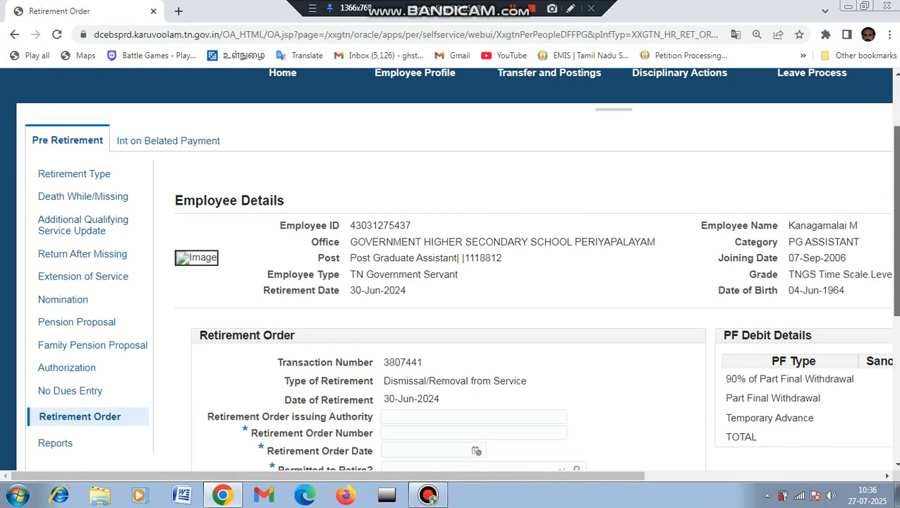
Step: Enter 'hm' as the Retirement Order issuing authority and 777 as the order number
scroll(565, 299, "down", 3)
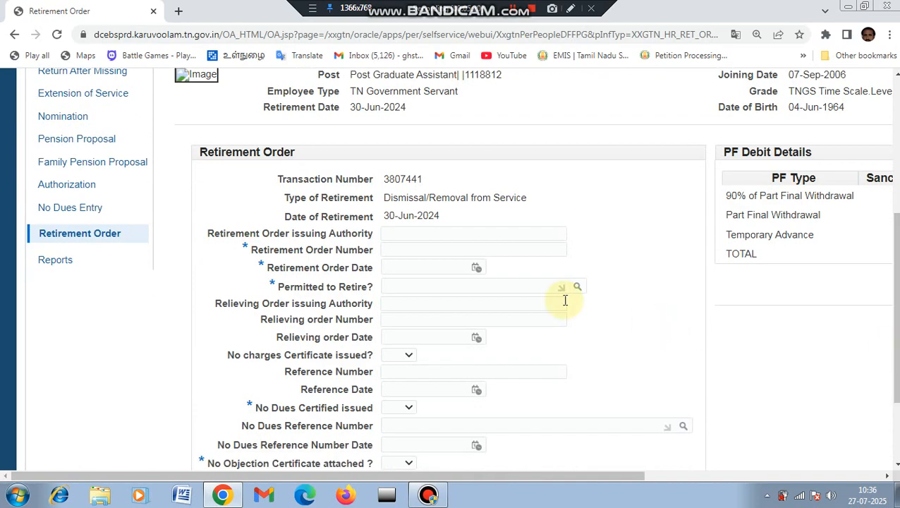
left_click(421, 234)
type("hm")
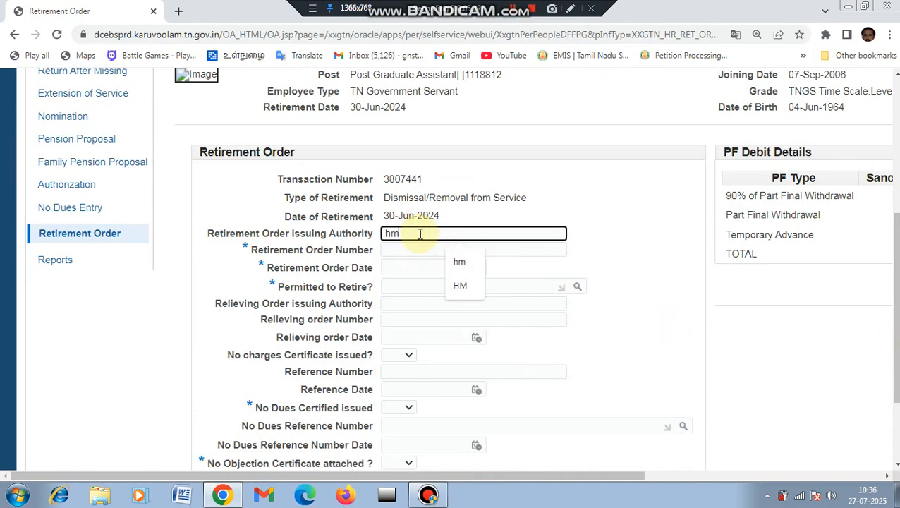
left_click(402, 251)
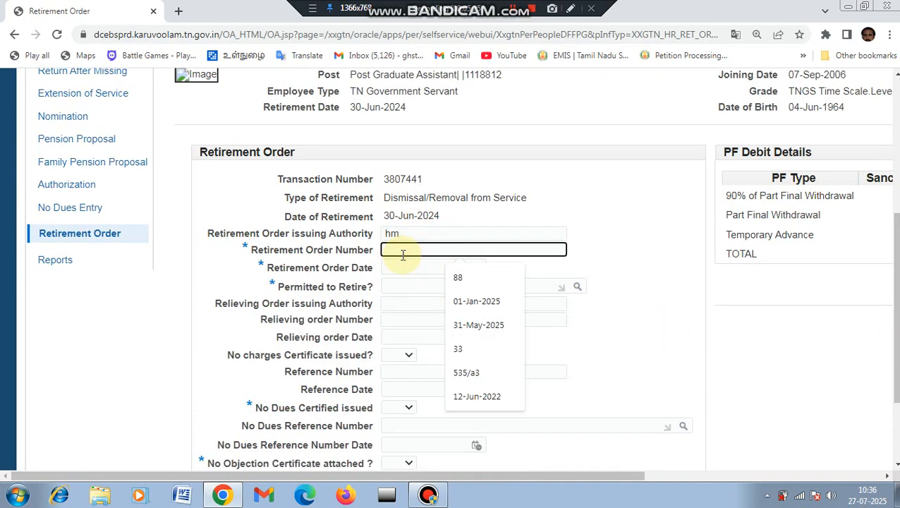
type("777/2025")
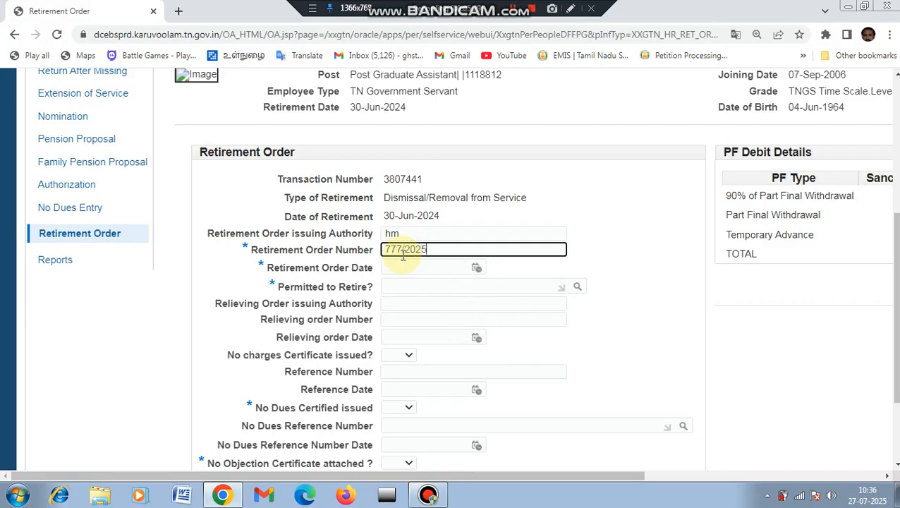
Step: Set the Retirement Order Date to 31-May-2025 from the calendar
left_click(476, 269)
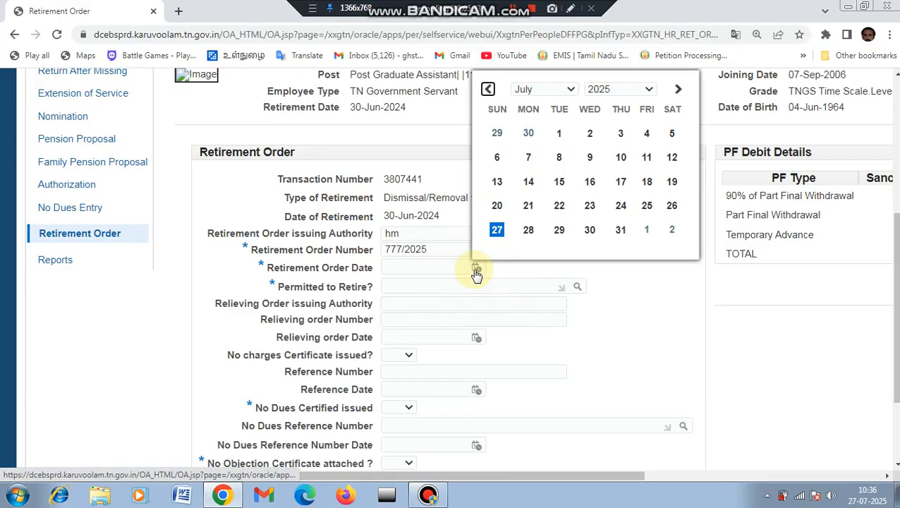
left_click(569, 89)
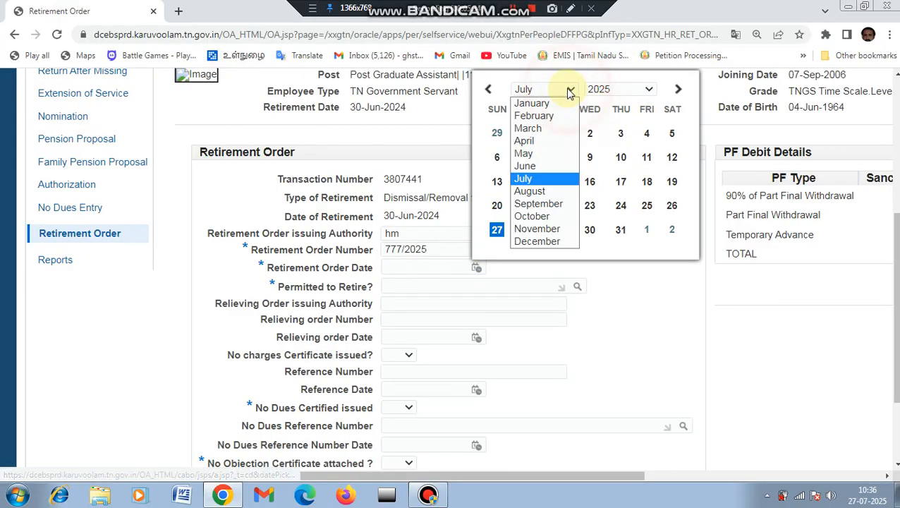
left_click(538, 154)
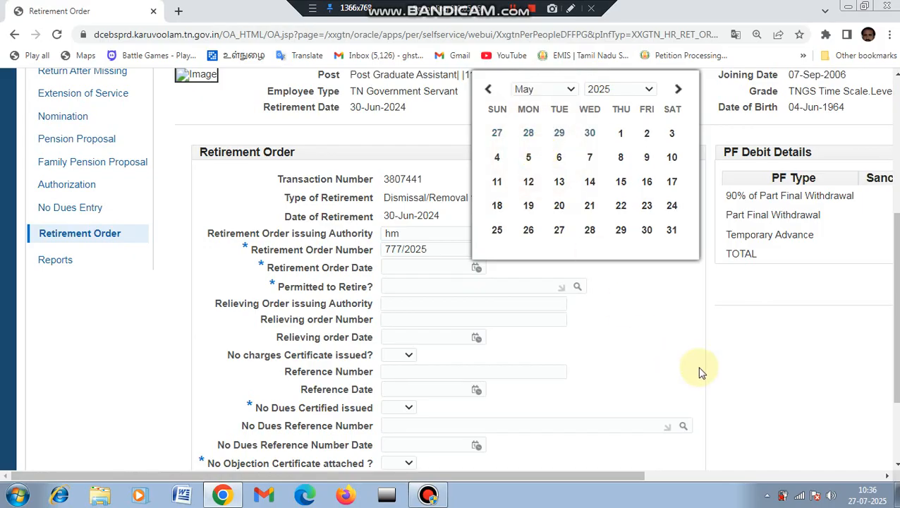
left_click(671, 230)
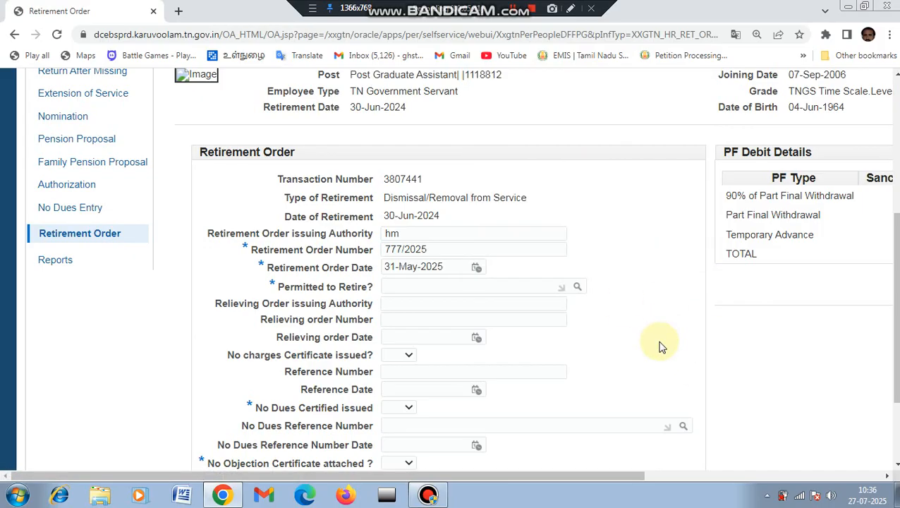
left_click_drag(894, 325, 894, 289)
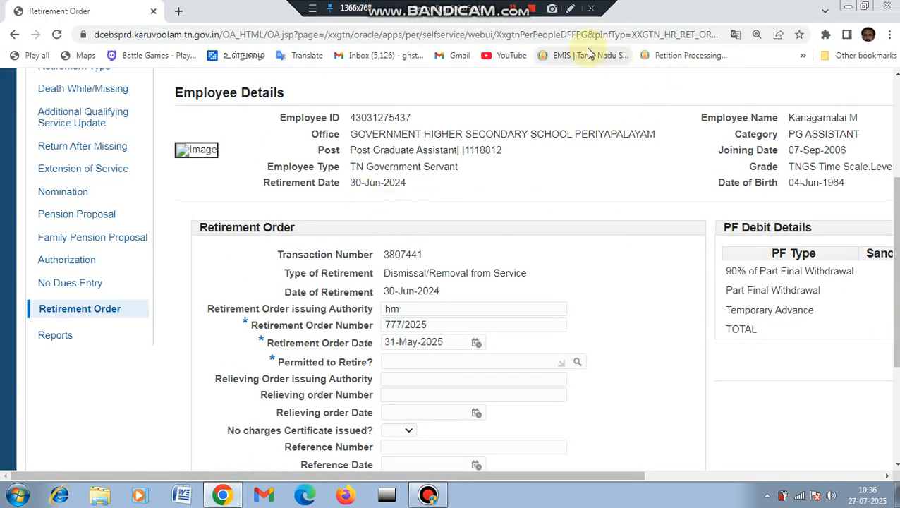
left_click(571, 9)
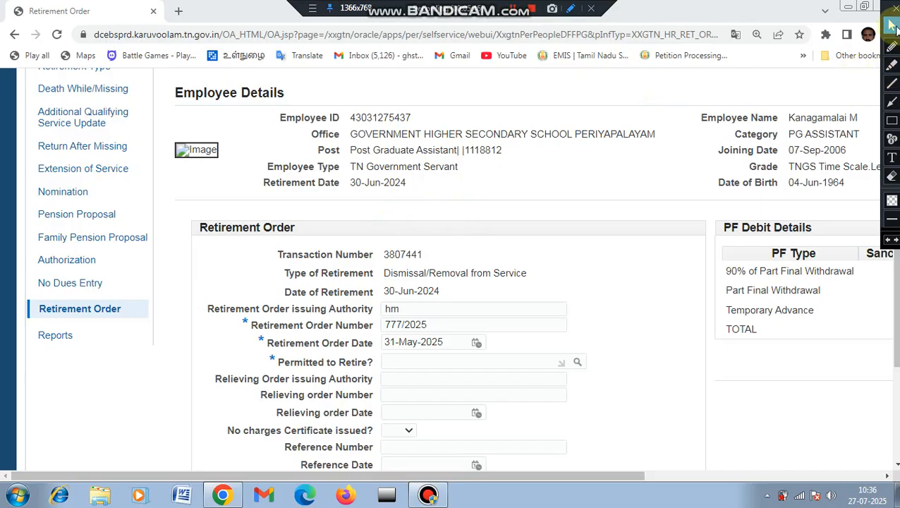
left_click(891, 102)
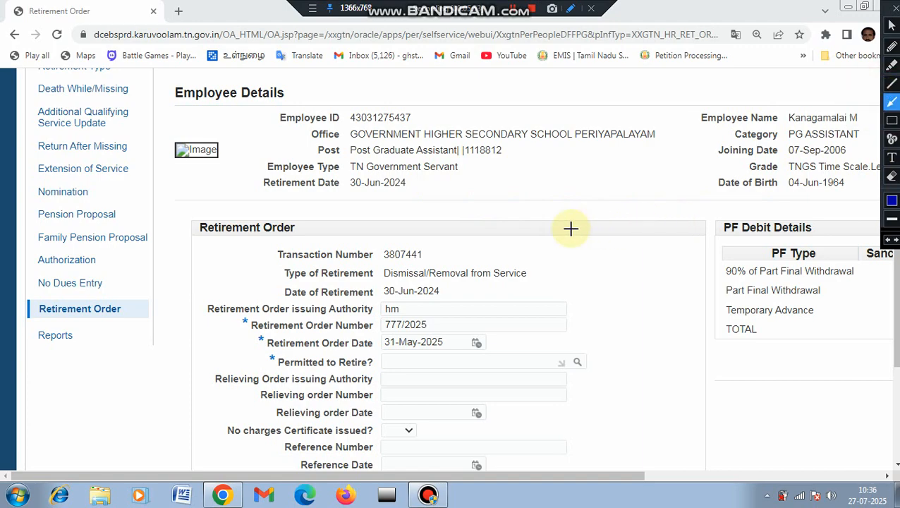
left_click_drag(534, 234, 411, 182)
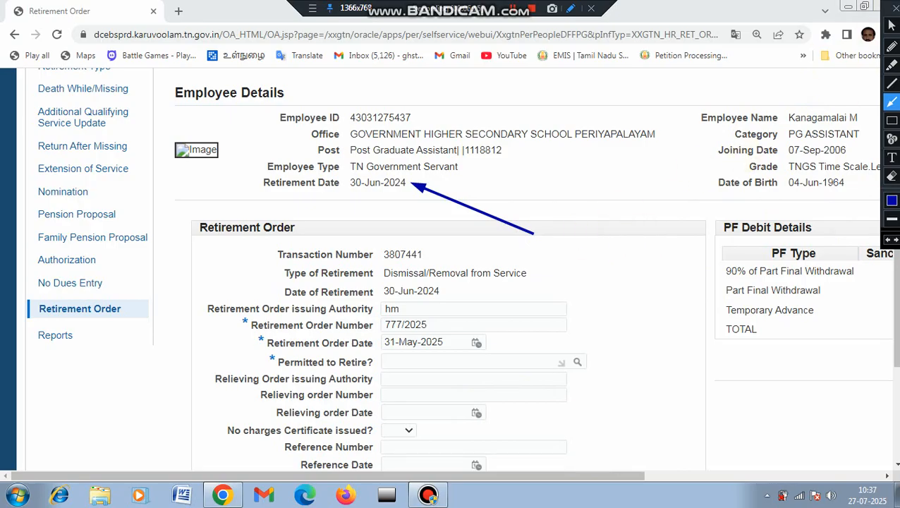
left_click(896, 10)
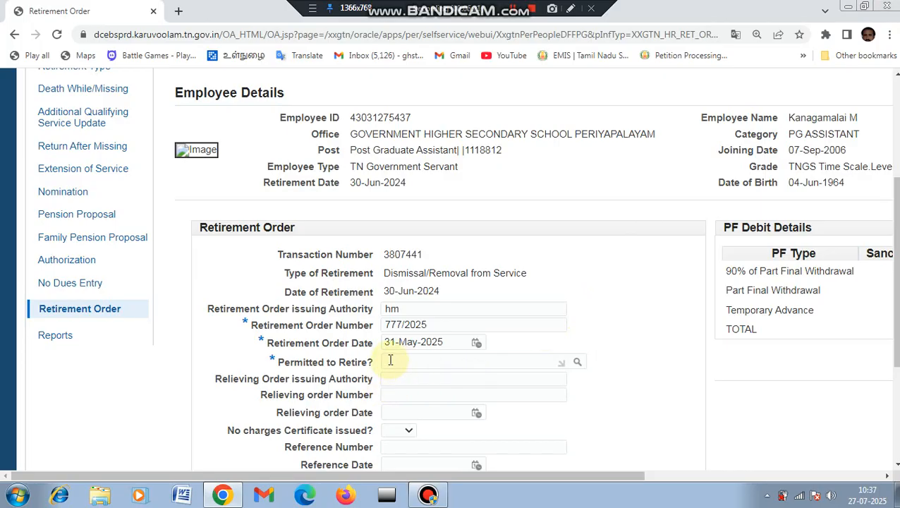
Step: Set Permitted to Retire to Yes
scroll(896, 360, "down", 2)
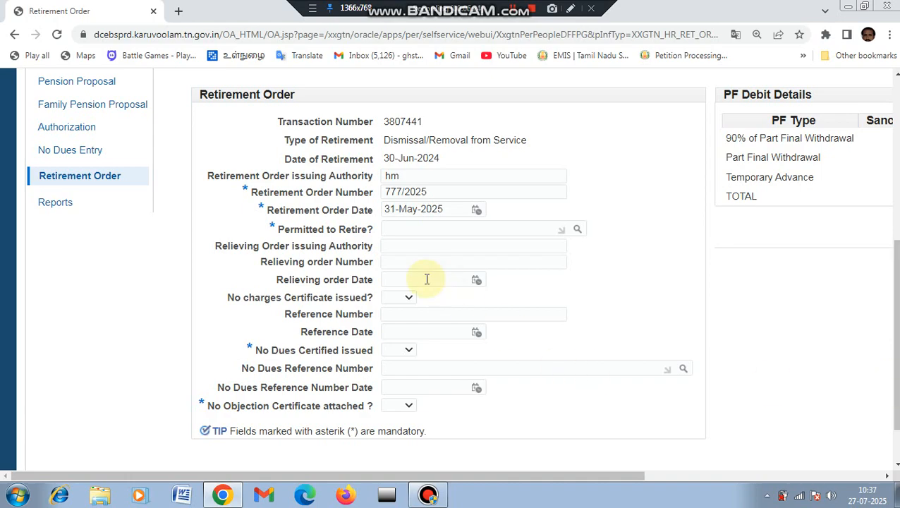
left_click(577, 229)
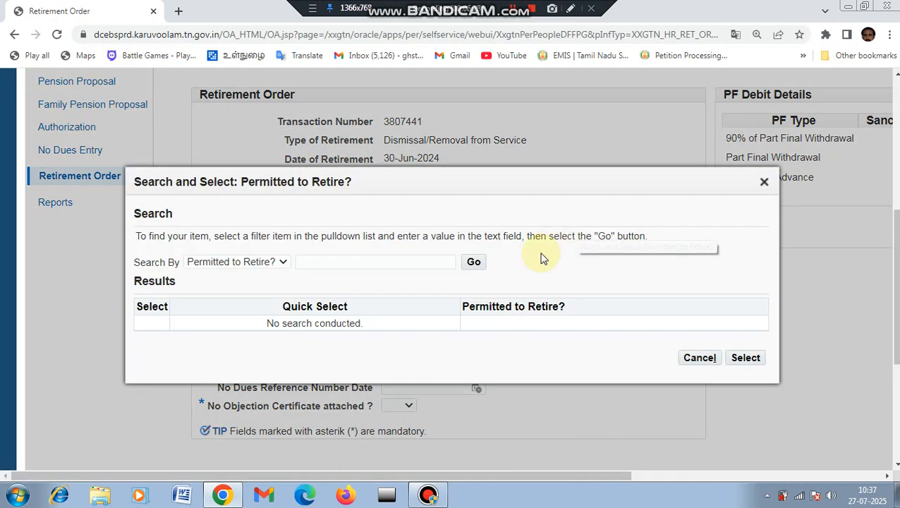
left_click(471, 263)
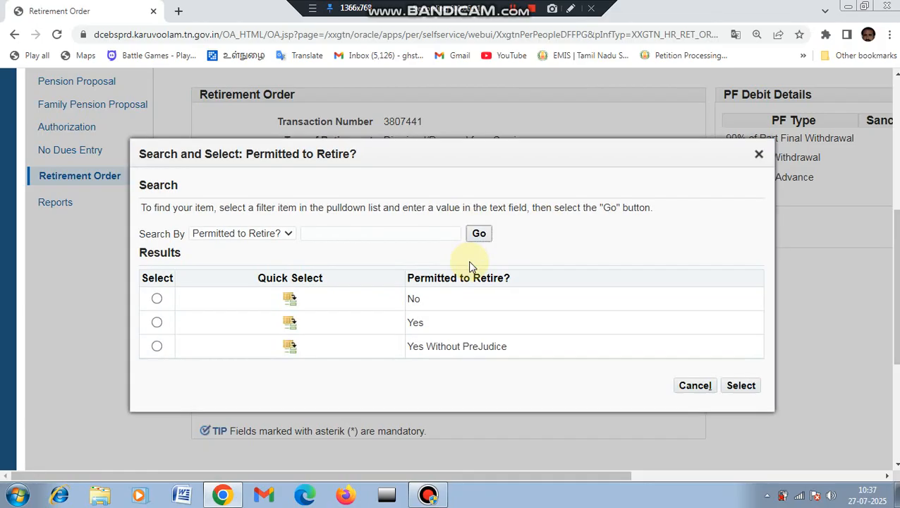
left_click(298, 324)
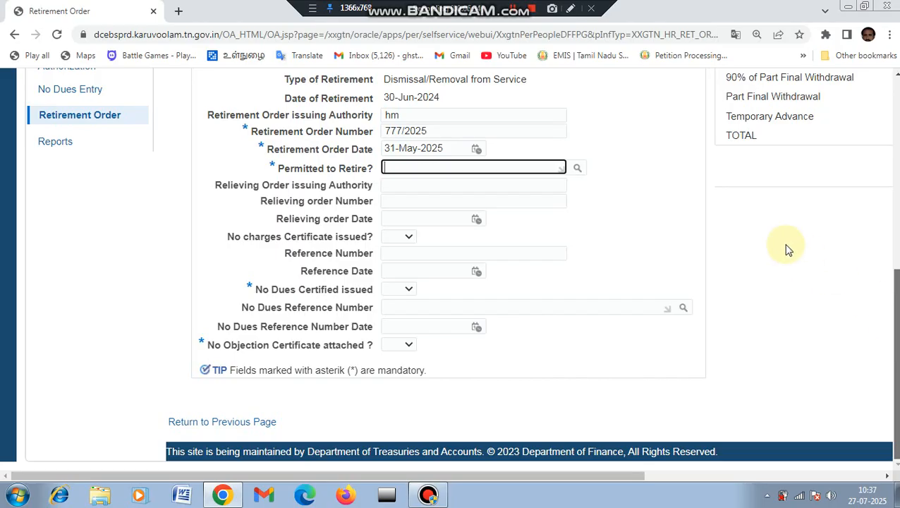
Step: Set 'No Objection Certificate attached?' to Yes and scroll to the Review button
scroll(656, 412, "down", 5)
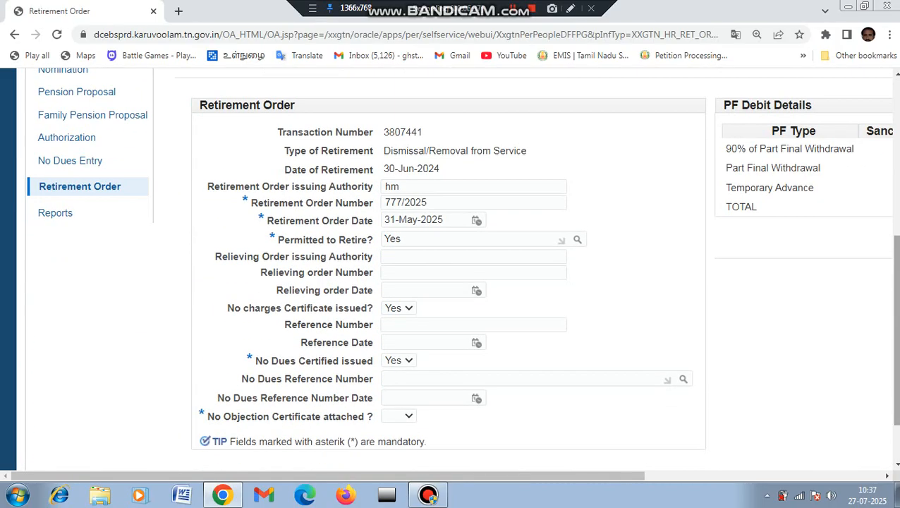
left_click(407, 416)
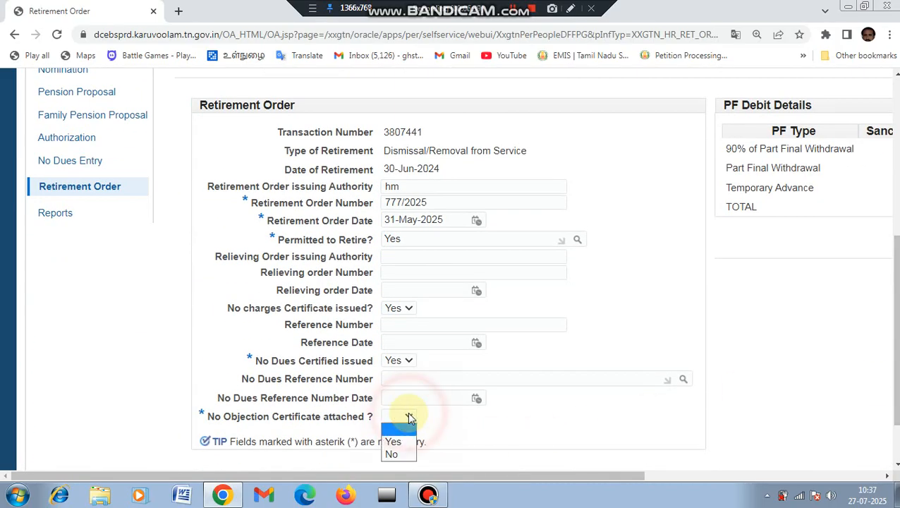
left_click(398, 442)
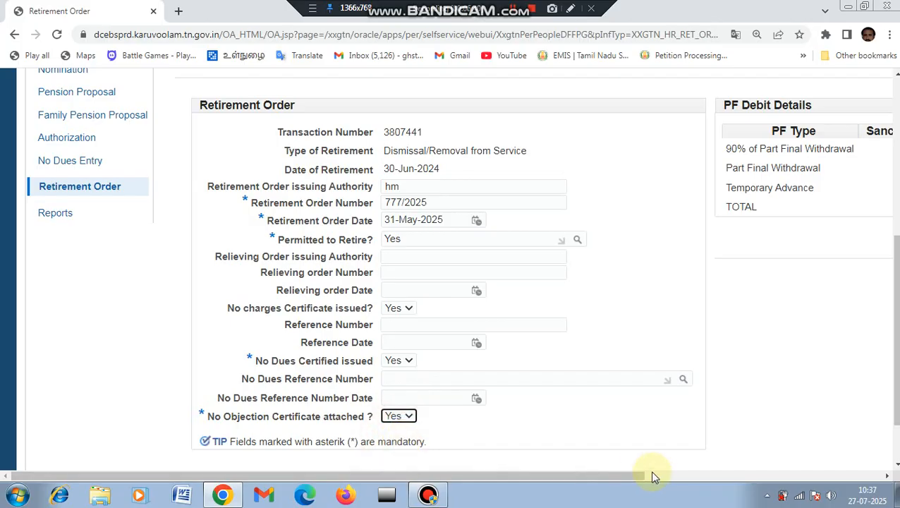
left_click_drag(634, 474, 753, 466)
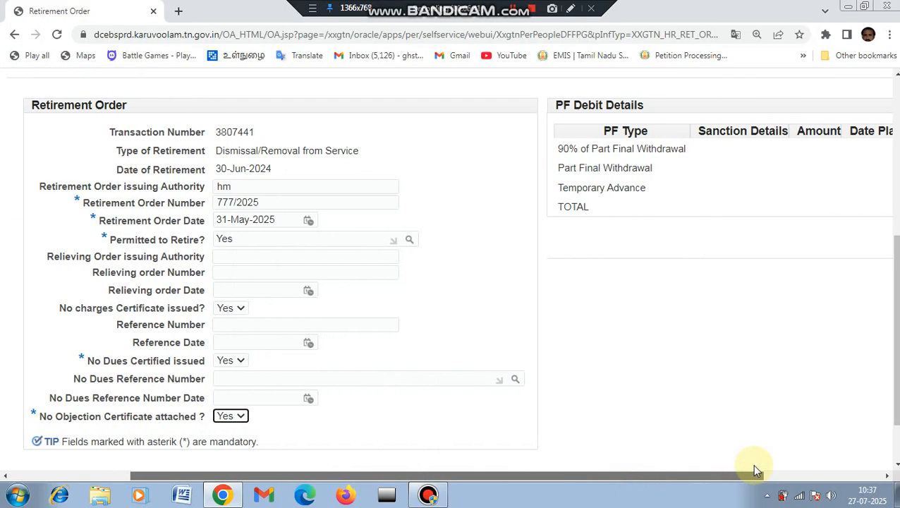
left_click(820, 475)
scroll(885, 408, "down", 2)
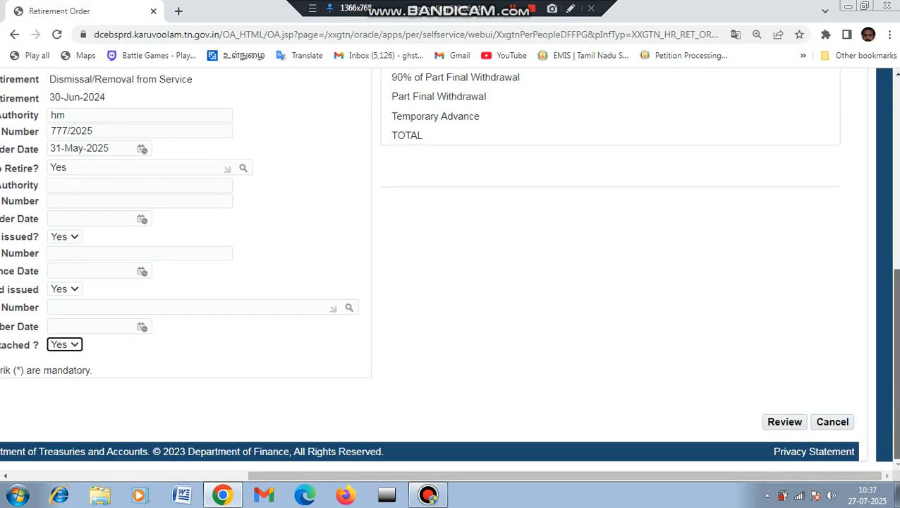
Step: Submit the Retirement Order for review
left_click(790, 423)
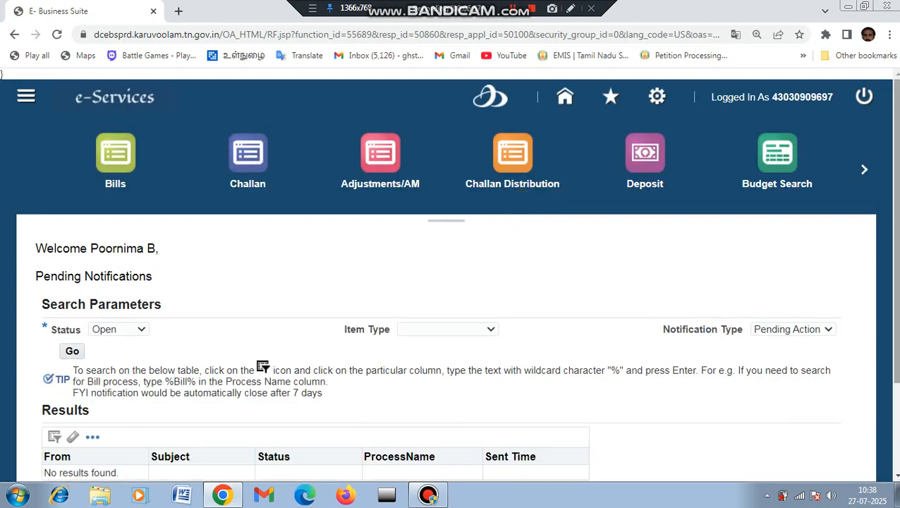
scroll(451, 282, "down", 2)
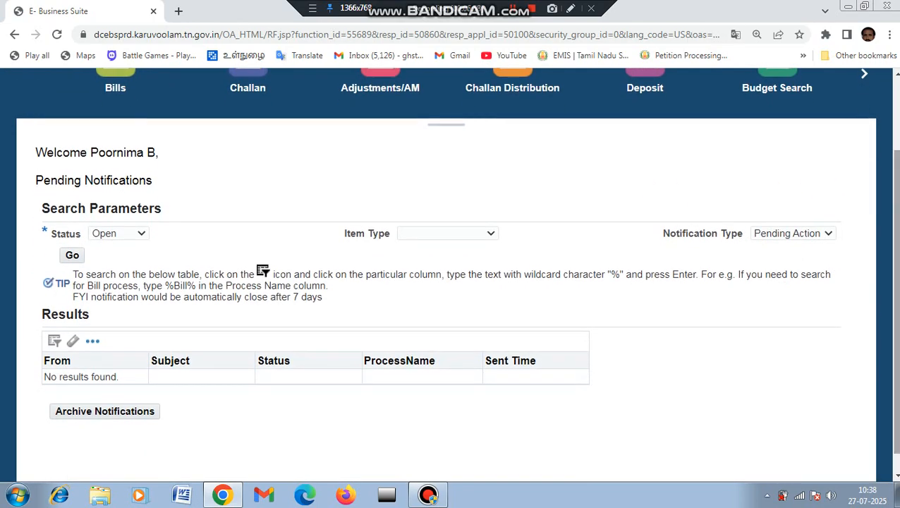
scroll(451, 282, "down", 1)
scroll(891, 162, "up", 1)
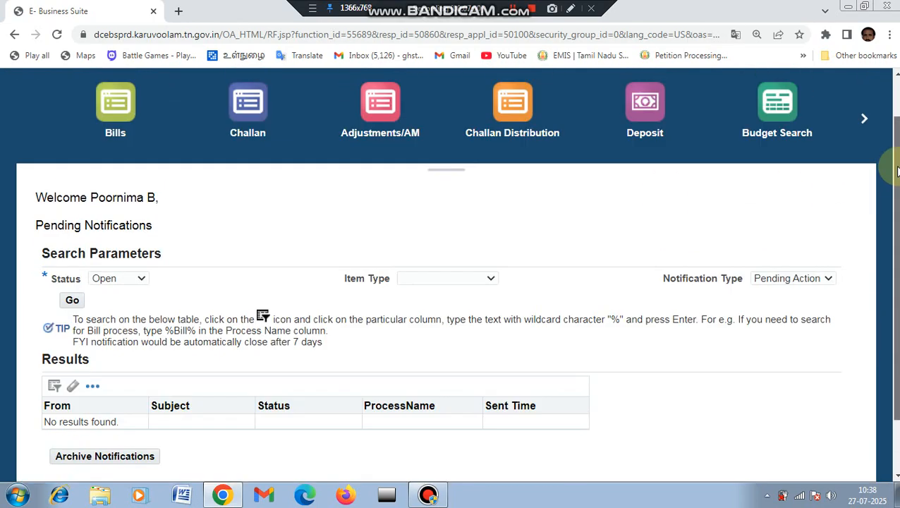
Step: Advance the home-page module carousel to the Payroll tile and open Payroll
left_click(866, 120)
left_click(865, 120)
left_click(865, 120)
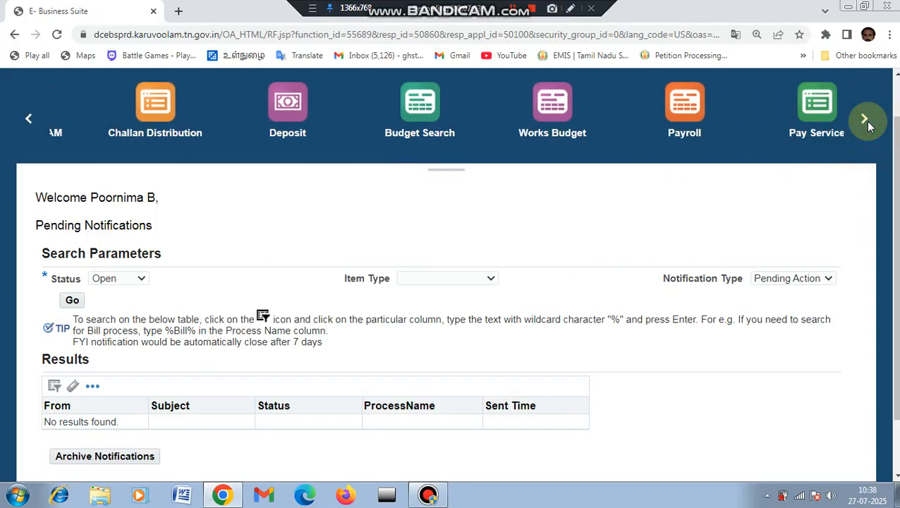
left_click(660, 132)
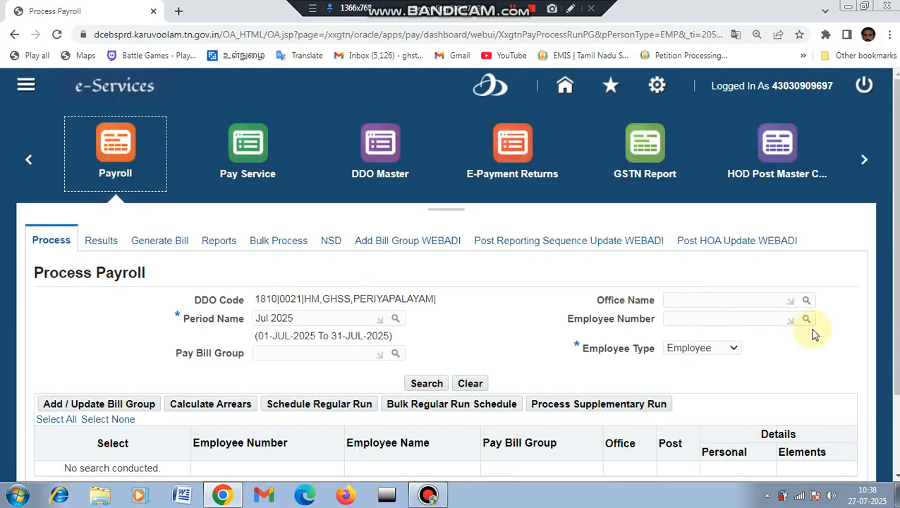
Step: Search the Jul 2025 payroll with Employee Type set to Ex-Employee
scroll(773, 308, "down", 1)
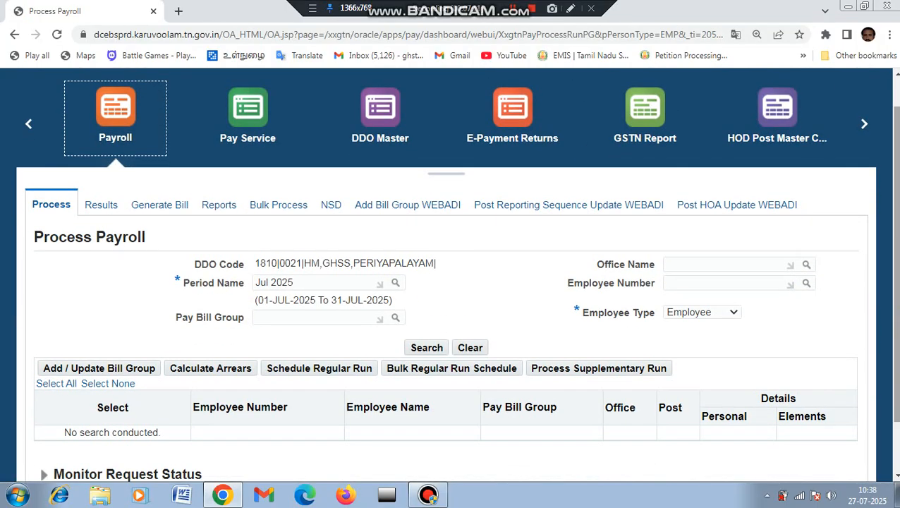
left_click(732, 286)
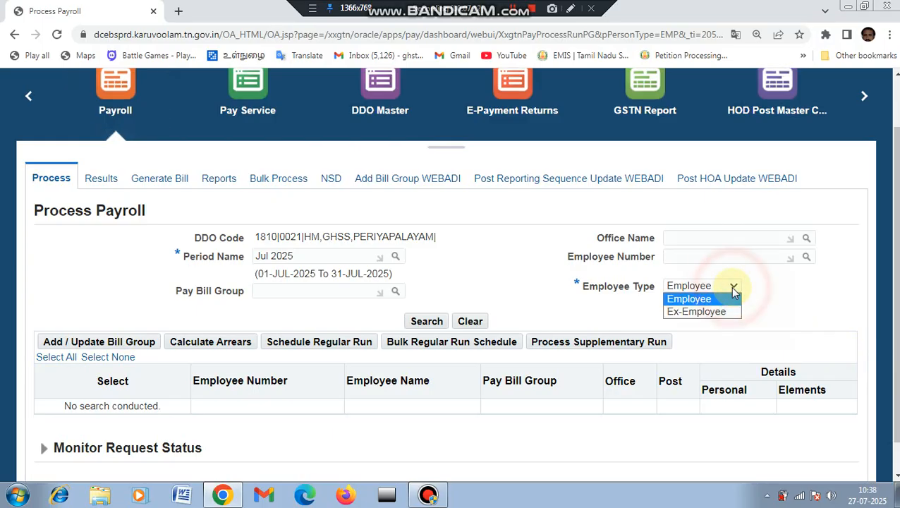
left_click(709, 313)
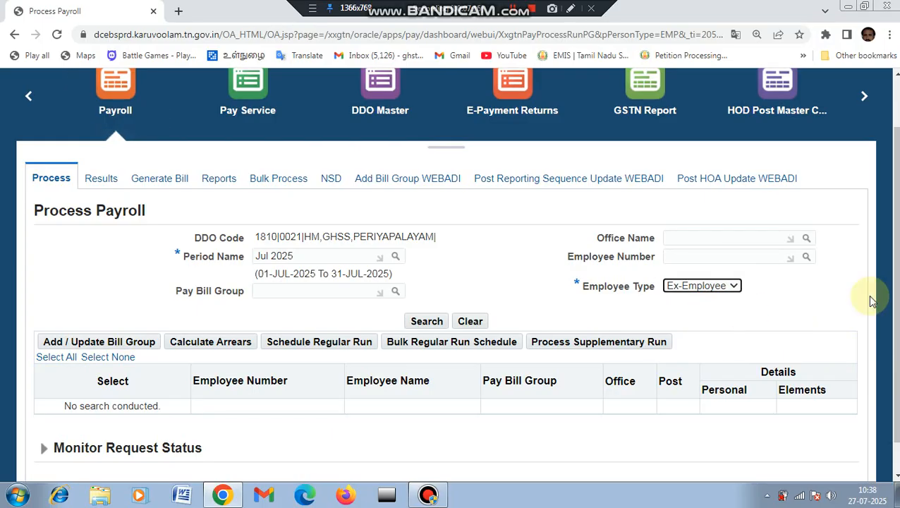
scroll(570, 299, "down", 1)
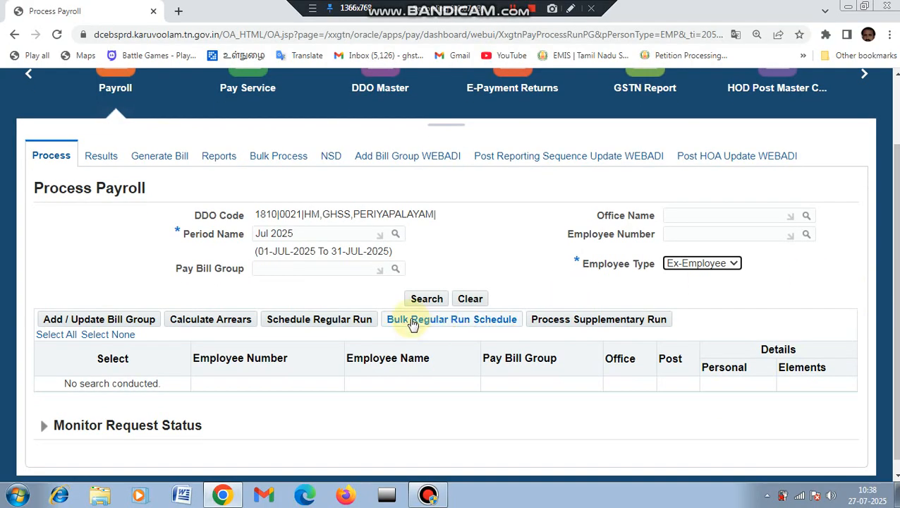
left_click(427, 299)
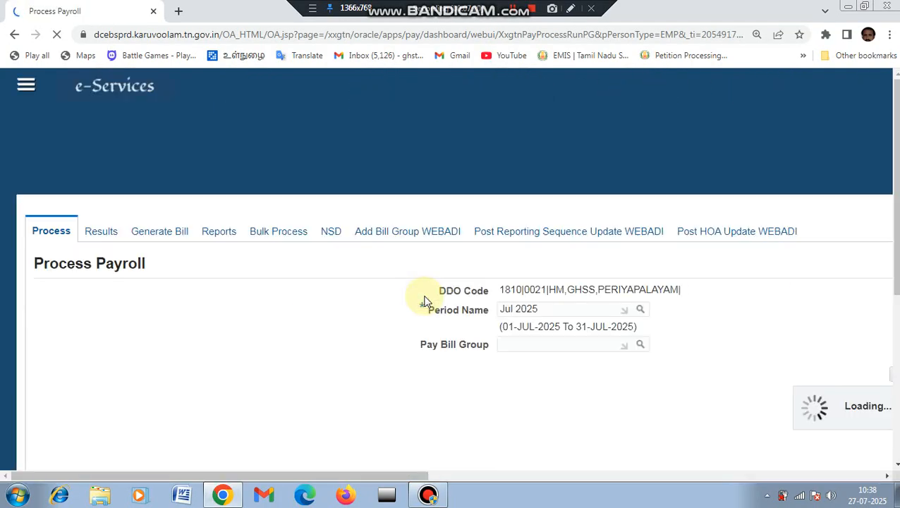
Step: Open the first ex-employee's record, showing Terminate Assignment status
scroll(538, 304, "down", 1)
scroll(451, 282, "down", 3)
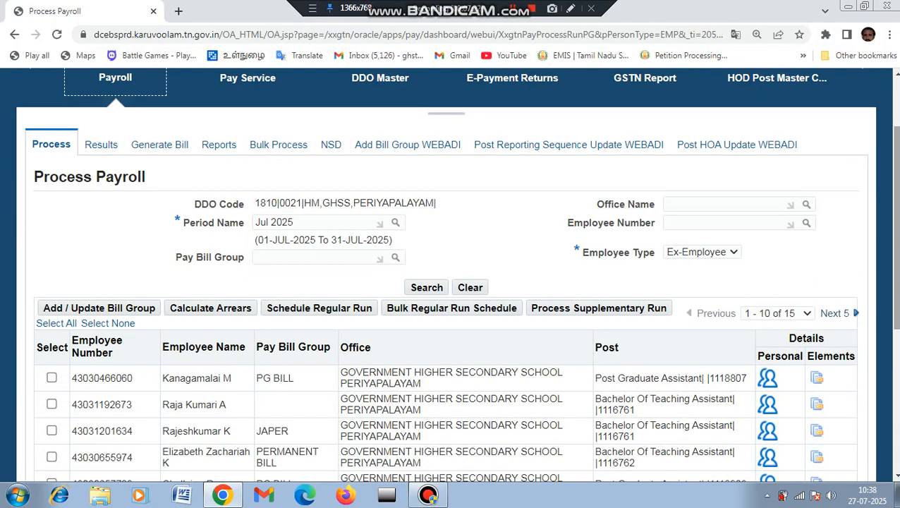
scroll(451, 282, "down", 2)
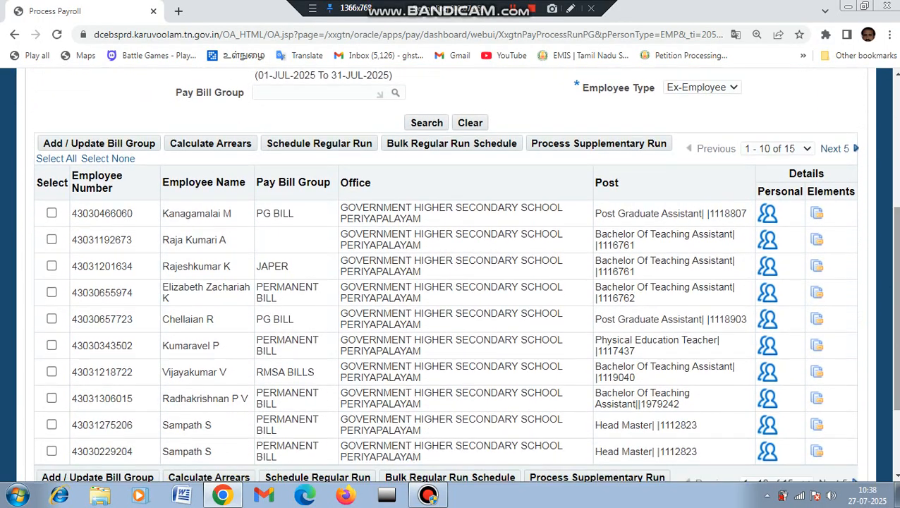
left_click(816, 215)
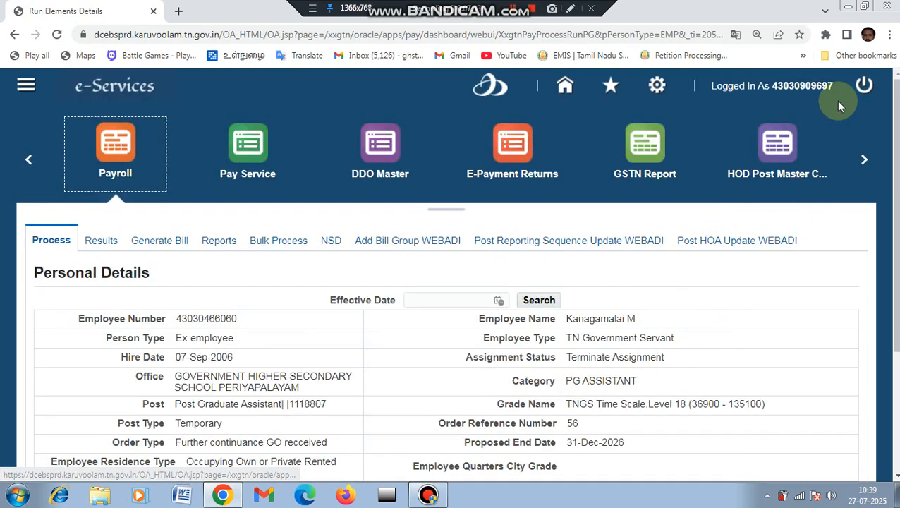
left_click(571, 10)
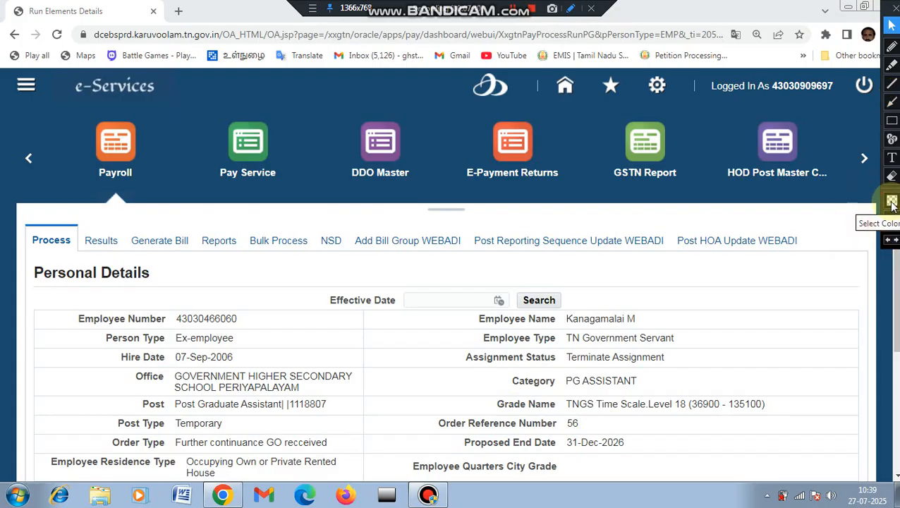
left_click(892, 104)
left_click(767, 370)
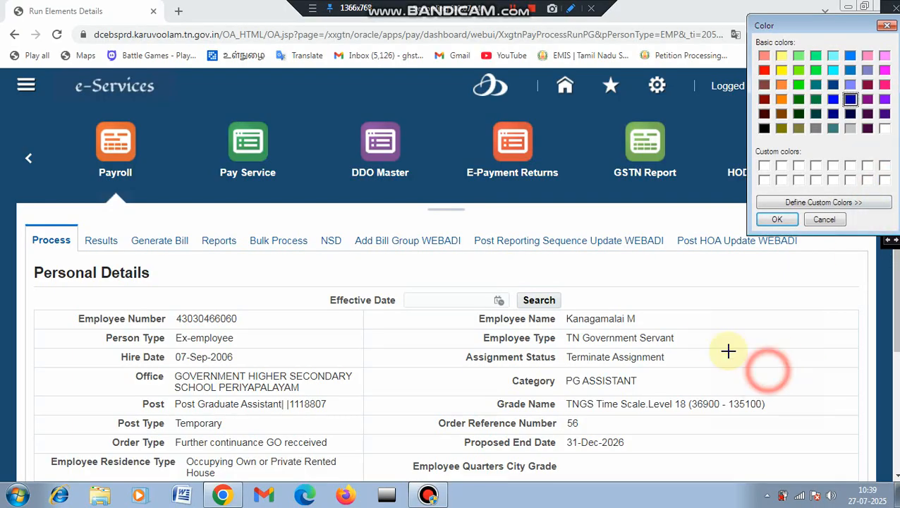
left_click(776, 217)
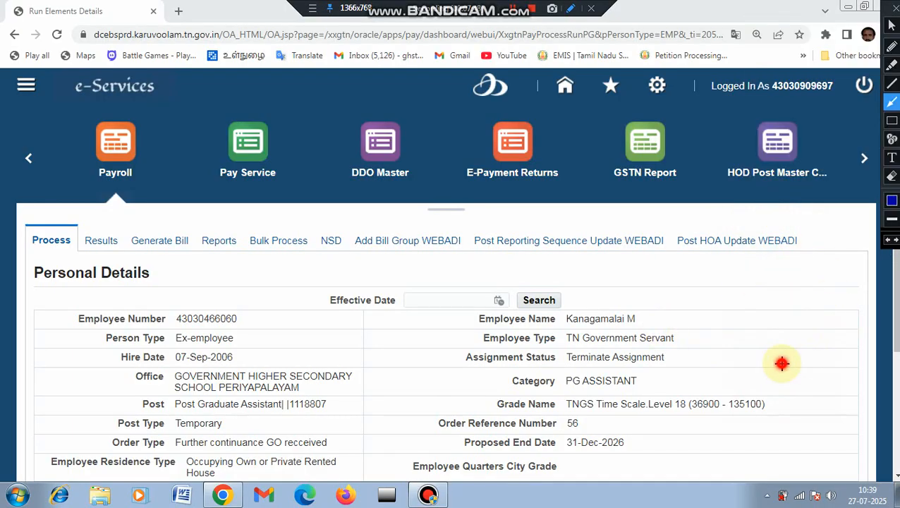
left_click_drag(781, 364, 655, 321)
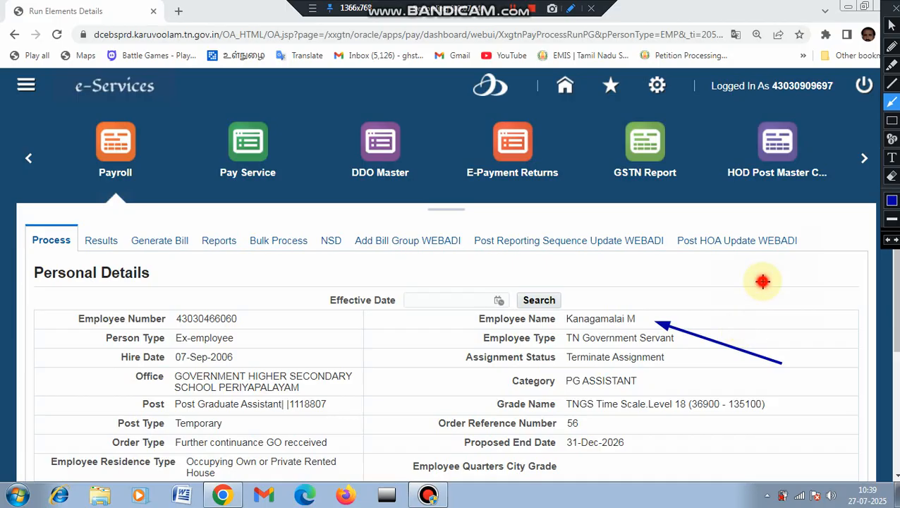
mouse_move(761, 282)
left_mouse_down()
mouse_move(729, 345)
mouse_move(648, 375)
left_mouse_up()
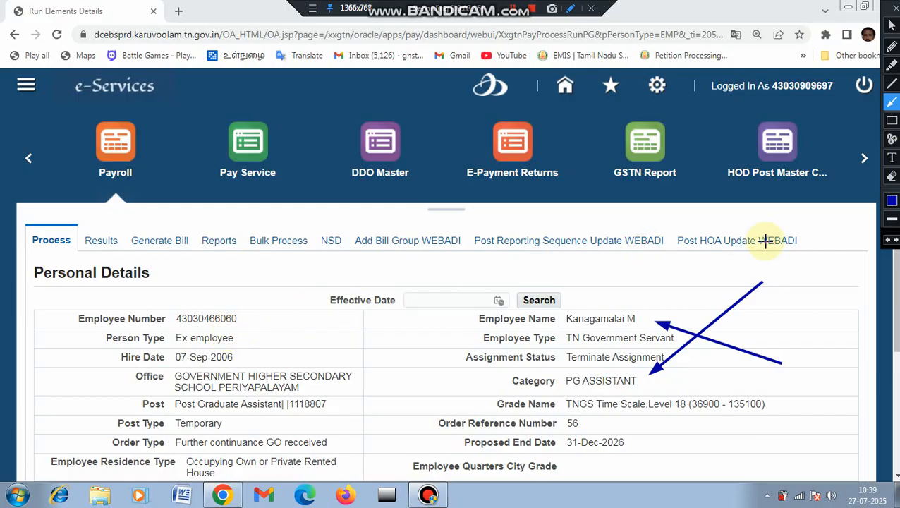
left_click(893, 9)
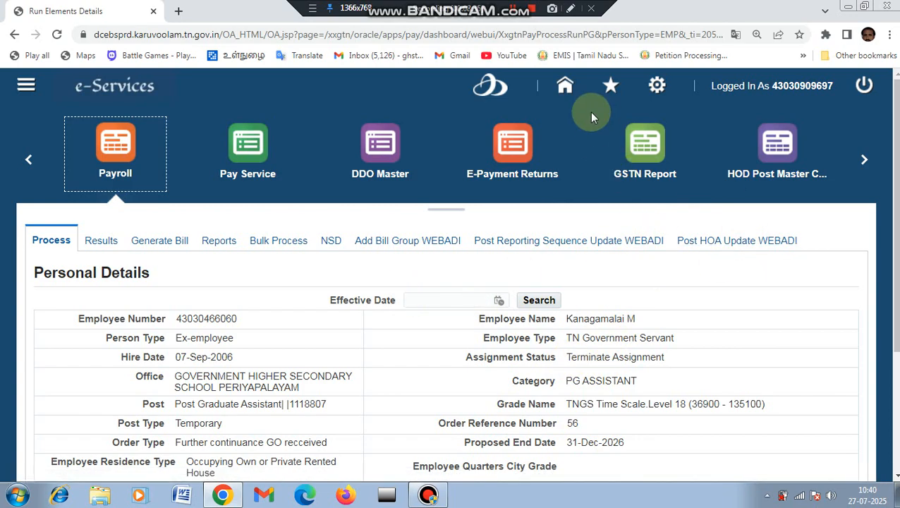
left_click(566, 91)
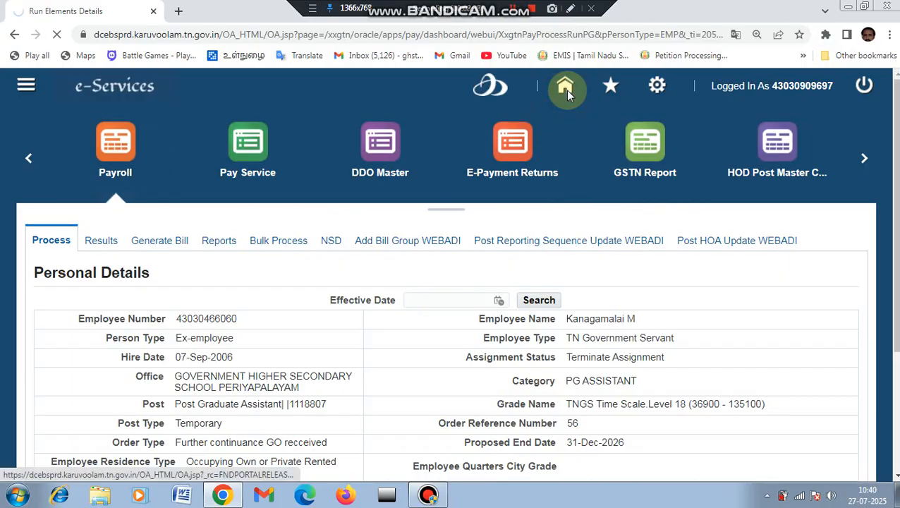